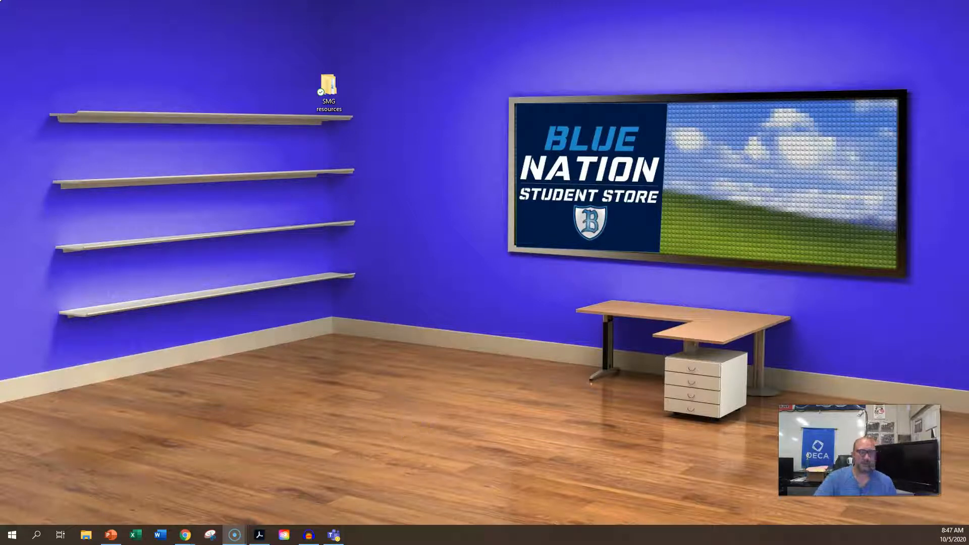
# Step: Switch to Google Classroom in the browser and expand the "Alignment" posters - - Digital assignment in the Multimedia classwork
pyautogui.moveTo(966, 26); pyautogui.dragTo(447, 27)
pyautogui.click(646, 27)
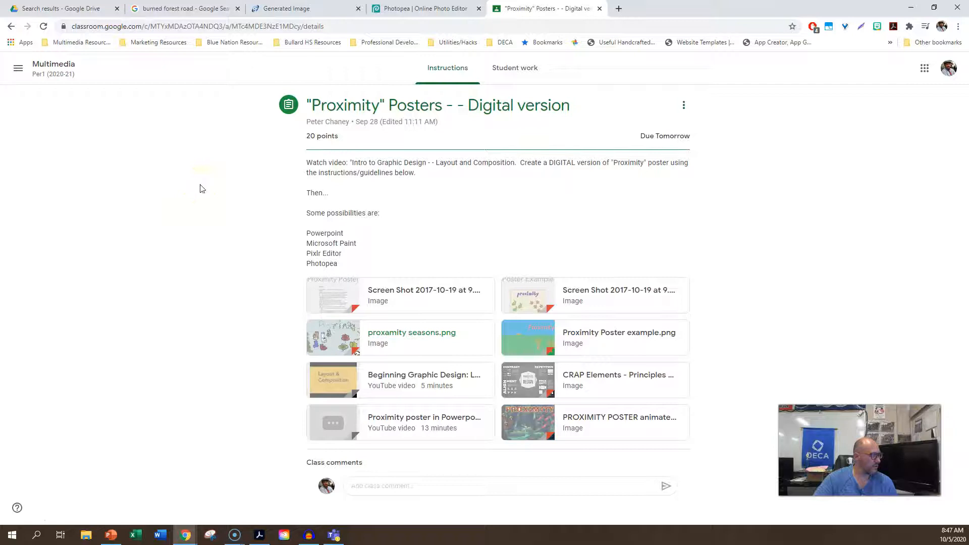
pyautogui.click(51, 66)
pyautogui.click(454, 69)
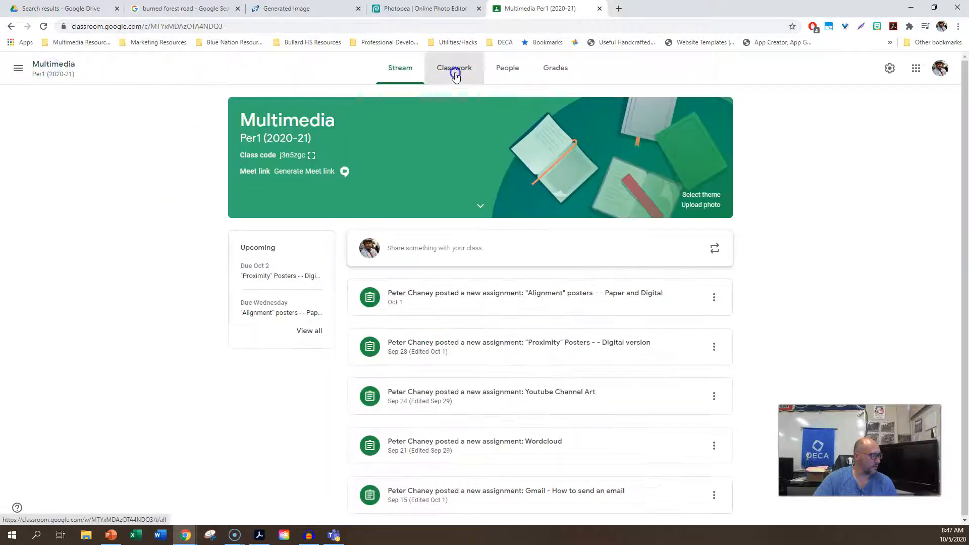
pyautogui.click(378, 182)
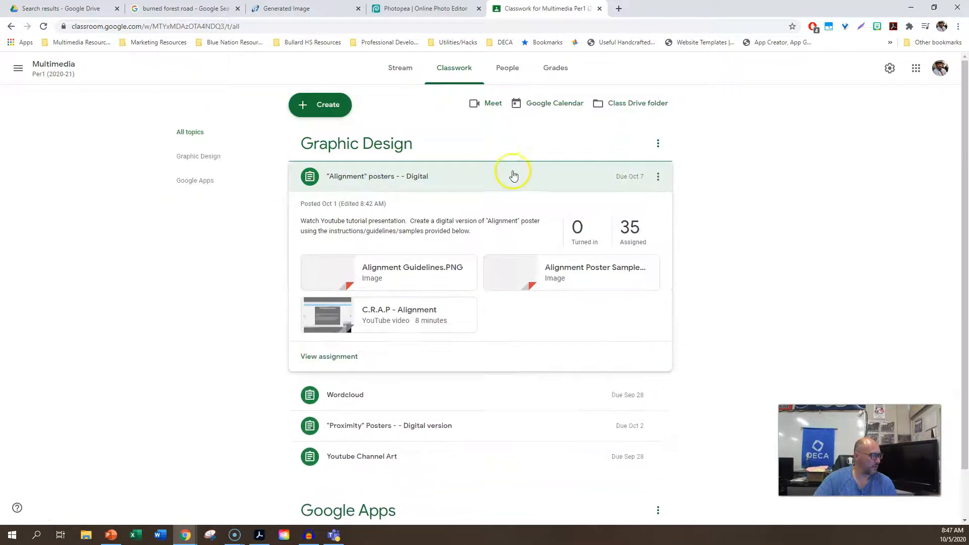
# Step: Examine the attached Alignment Guidelines image and the Alignment poster sample, closing each preview after reading
pyautogui.click(385, 266)
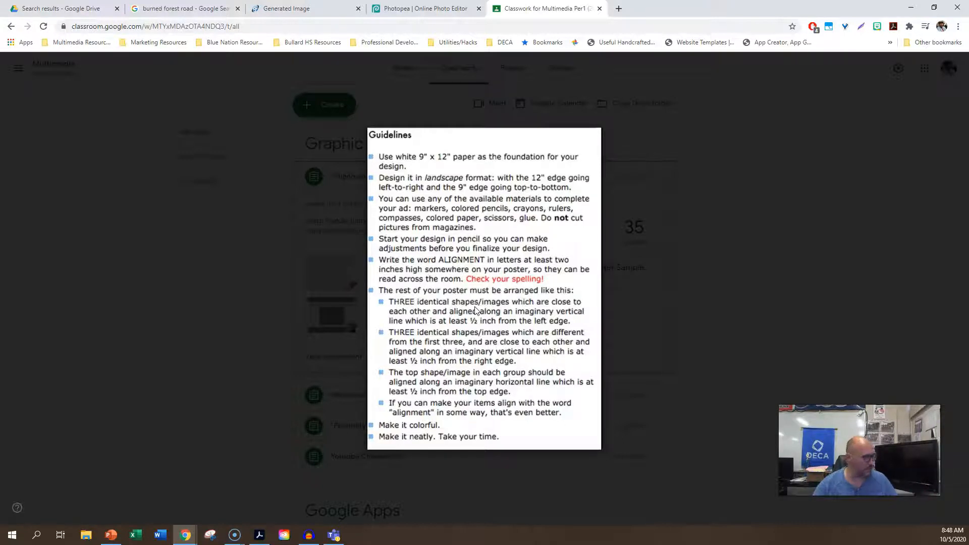
pyautogui.click(18, 63)
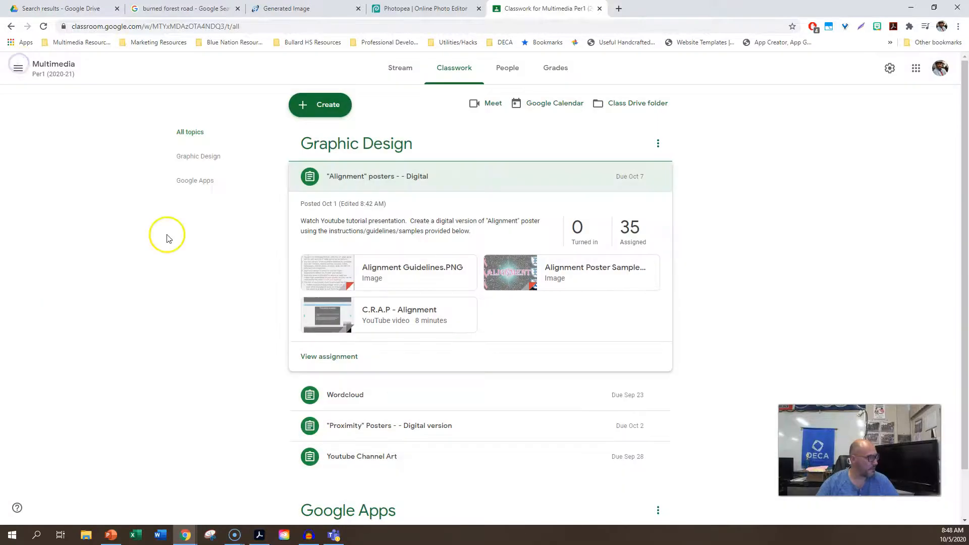
pyautogui.click(575, 281)
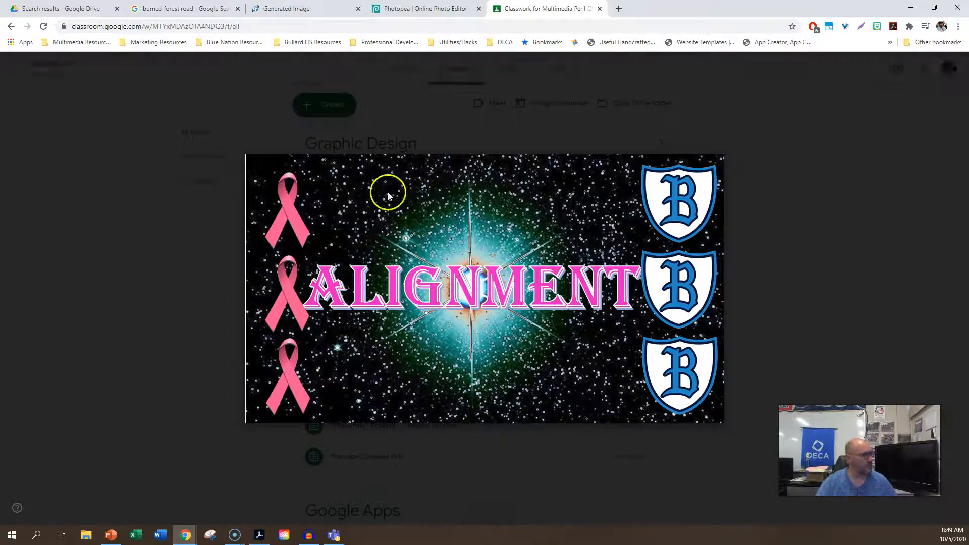
pyautogui.click(10, 71)
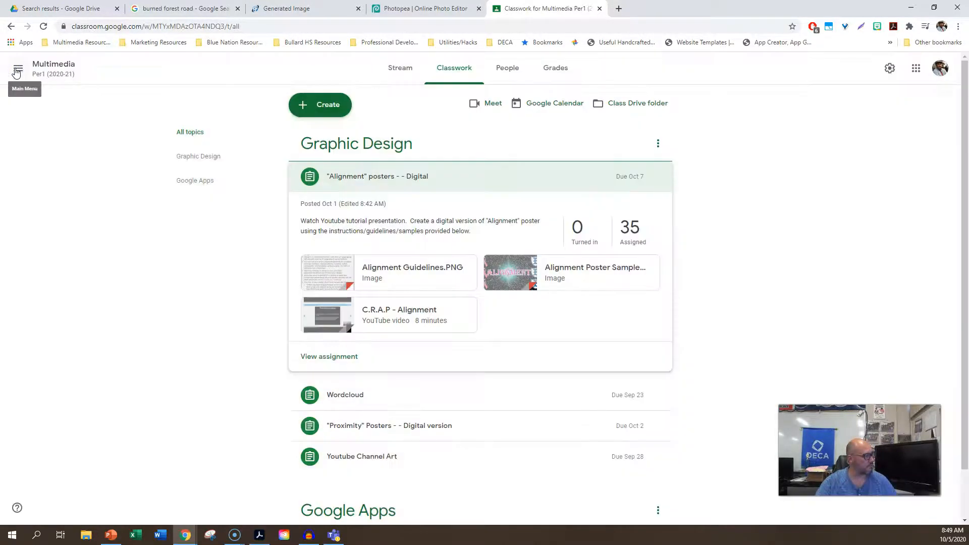
# Step: Switch to Photopea and close both open PROXIMITY text documents, discarding their unsaved work
pyautogui.click(407, 10)
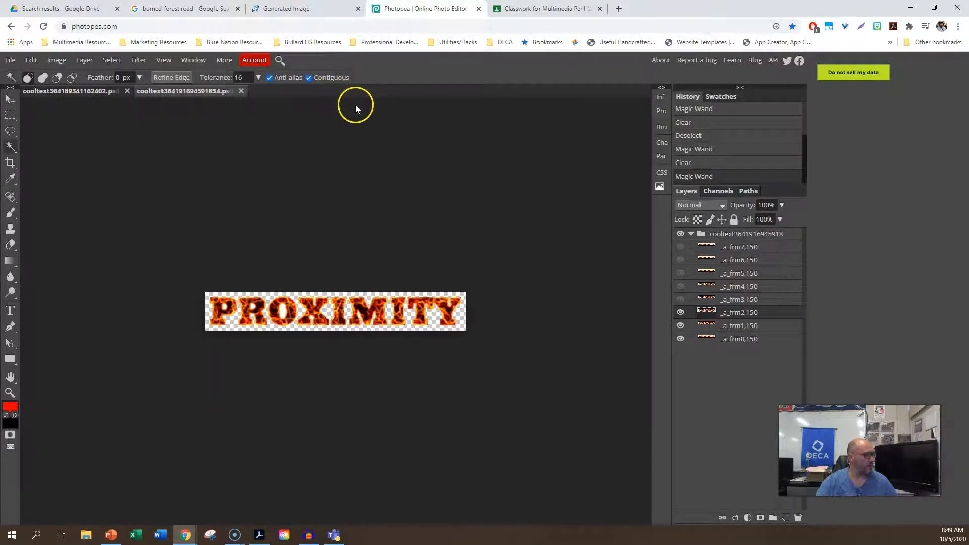
pyautogui.click(240, 91)
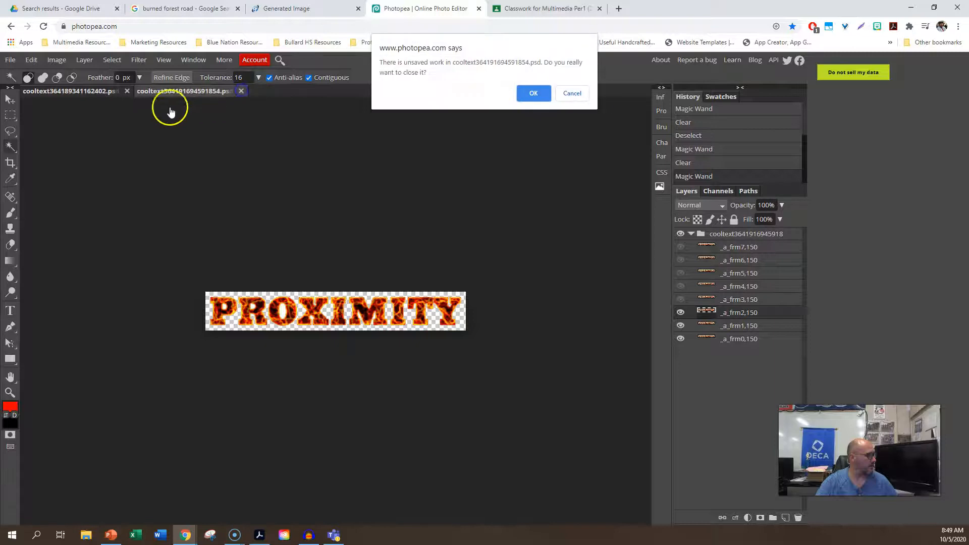
pyautogui.click(533, 93)
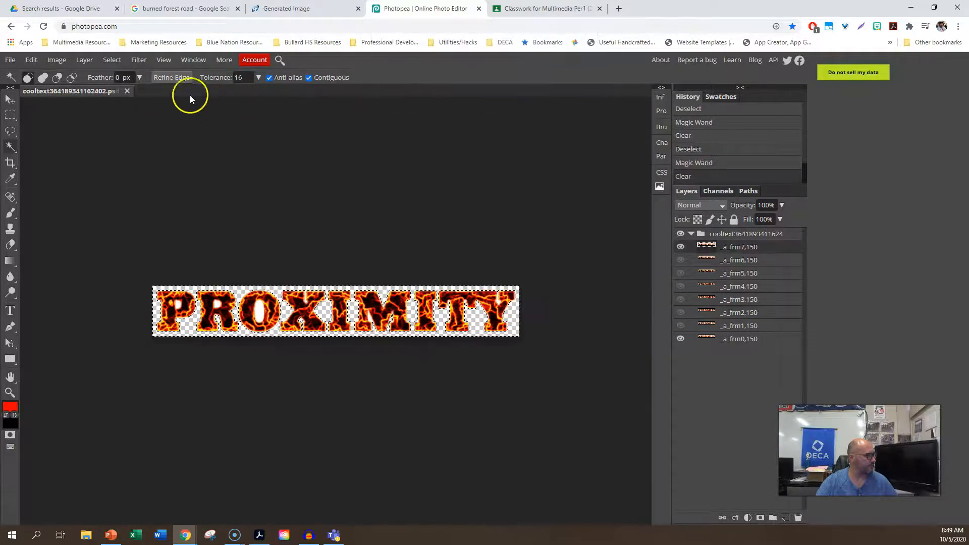
pyautogui.click(127, 91)
pyautogui.click(528, 93)
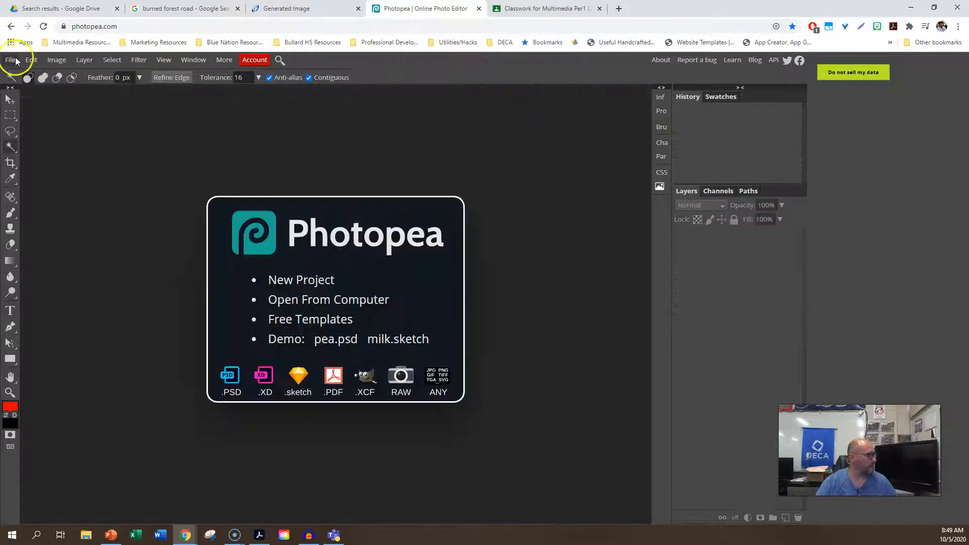
# Step: Start a new project named "Alignment Poster" and change its dimension units to inches
pyautogui.click(301, 280)
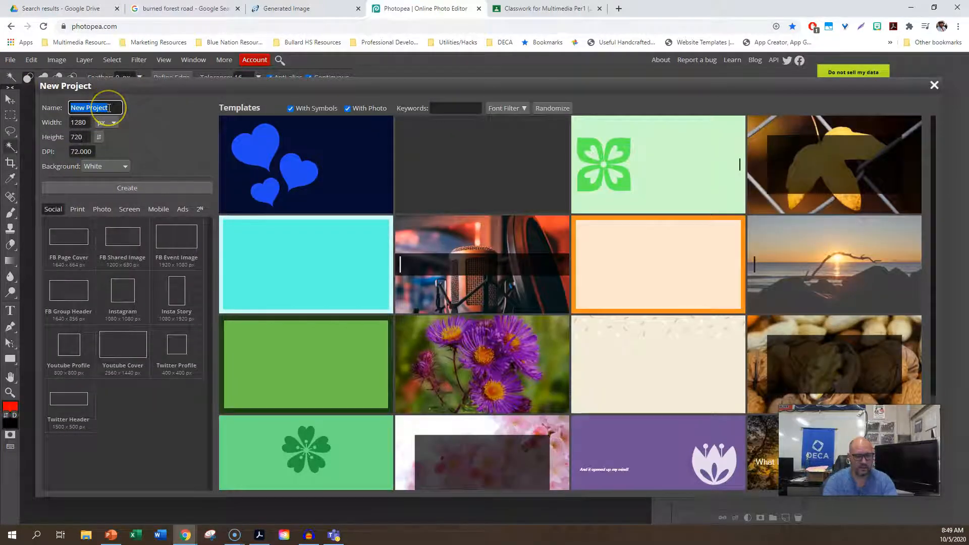
pyautogui.write('Alignment Poster')
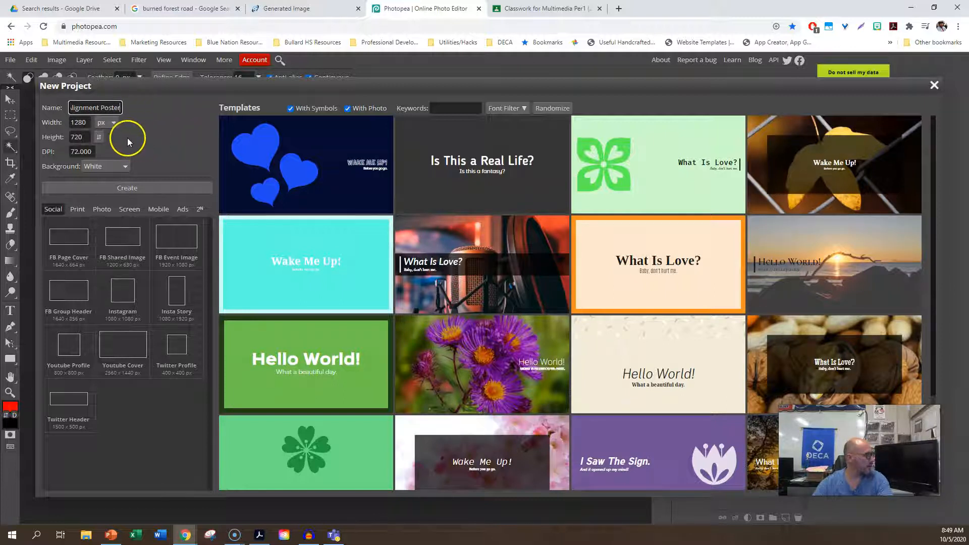
pyautogui.doubleClick(81, 122)
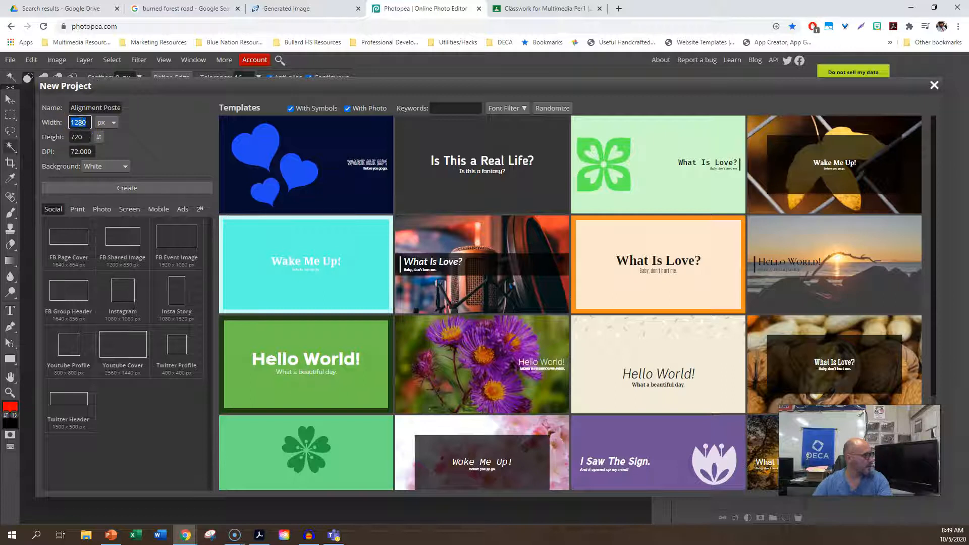
pyautogui.write('12')
pyautogui.click(103, 122)
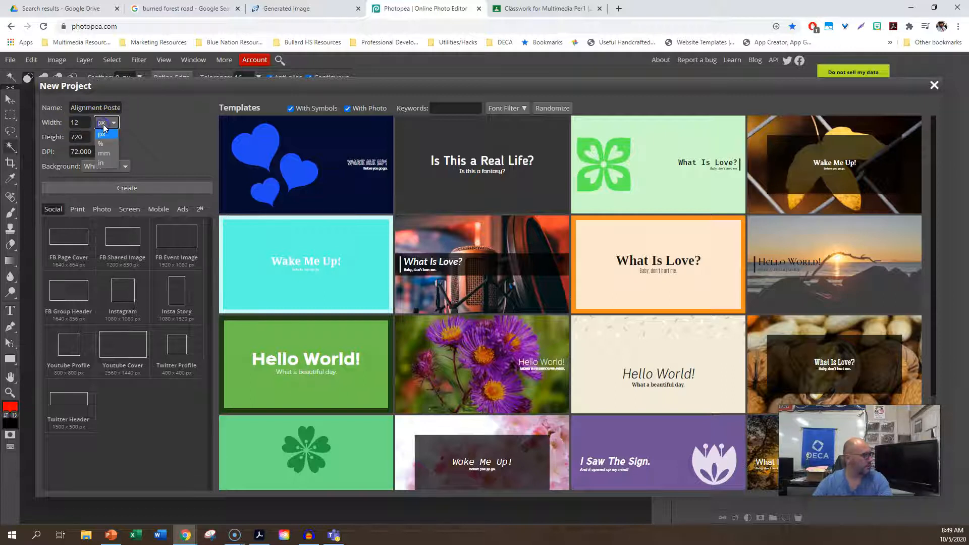
pyautogui.click(106, 162)
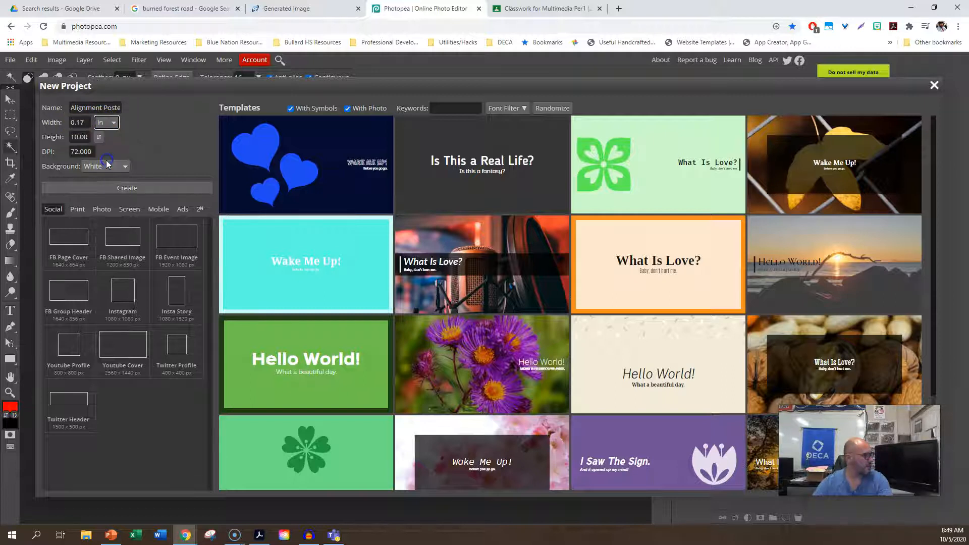
# Step: Set the new project's width to 12 inches and its height to 9 inches, in landscape orientation
pyautogui.doubleClick(78, 122)
pyautogui.write('12')
pyautogui.click(77, 137)
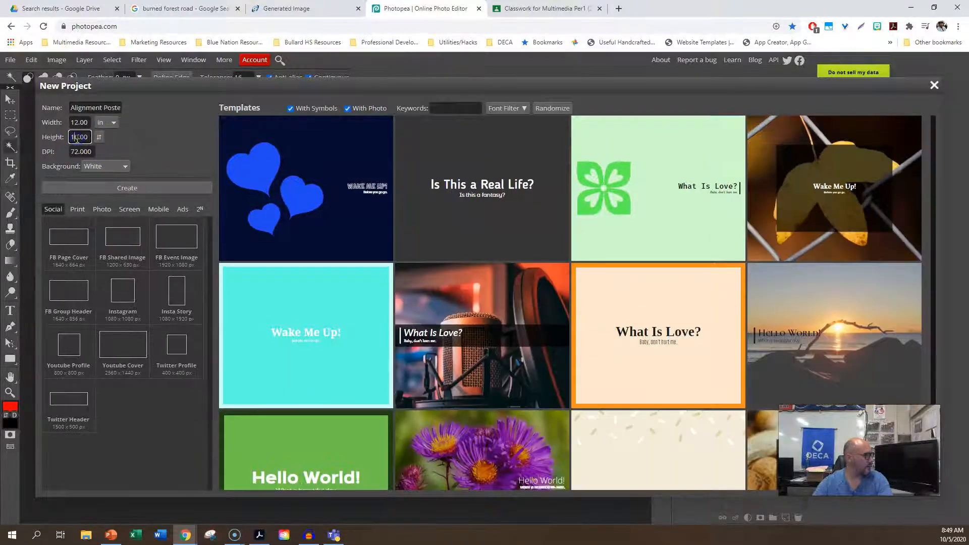
pyautogui.moveTo(77, 140); pyautogui.dragTo(81, 139)
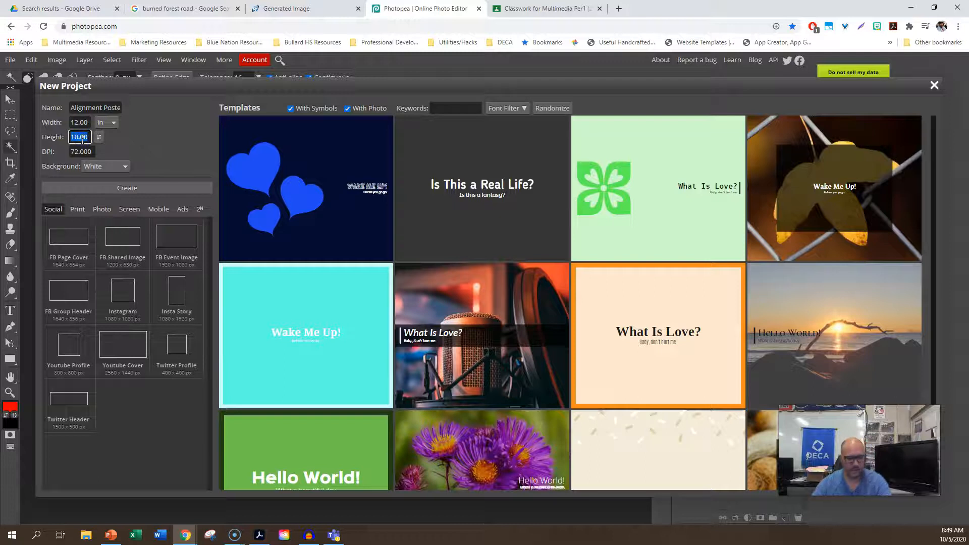
pyautogui.click(100, 138)
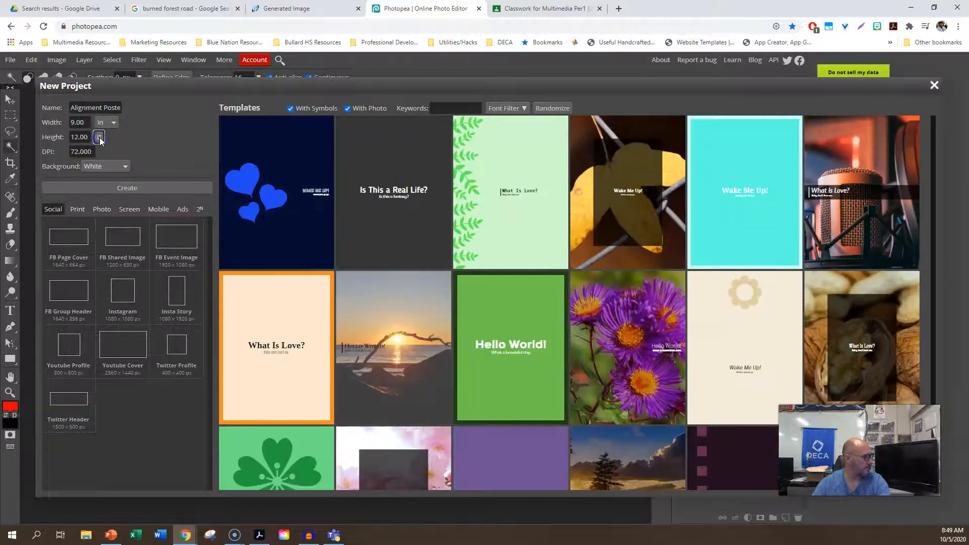
pyautogui.click(99, 138)
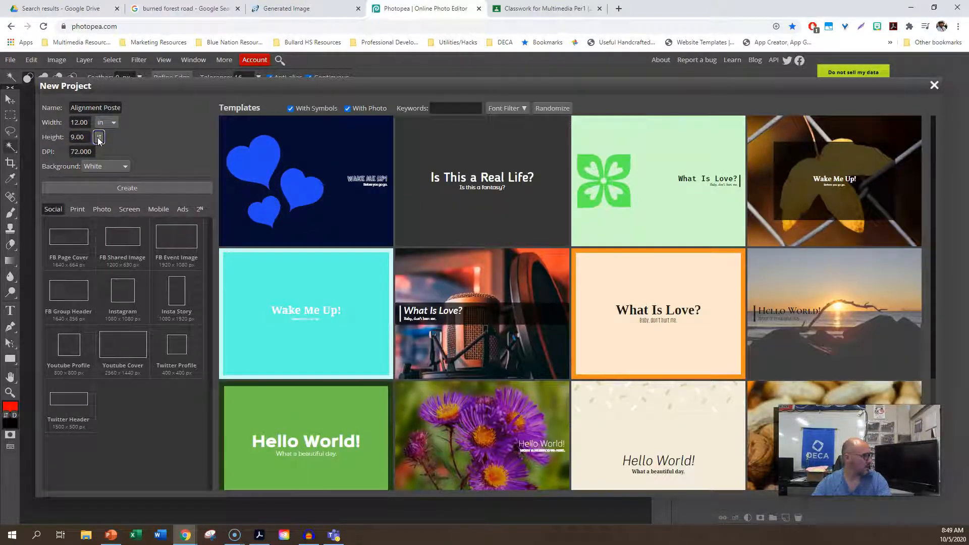
# Step: Give the project a transparent background and create it
pyautogui.click(102, 169)
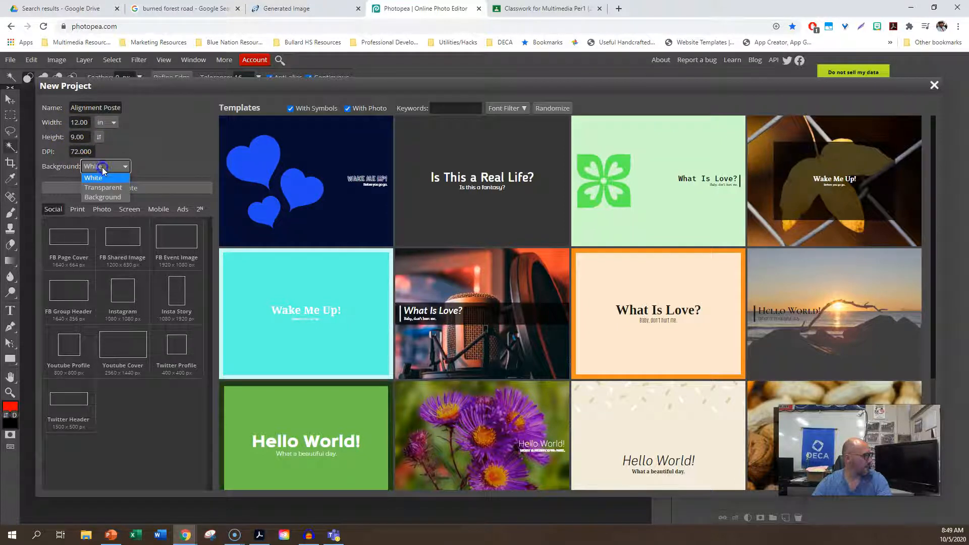
pyautogui.click(102, 187)
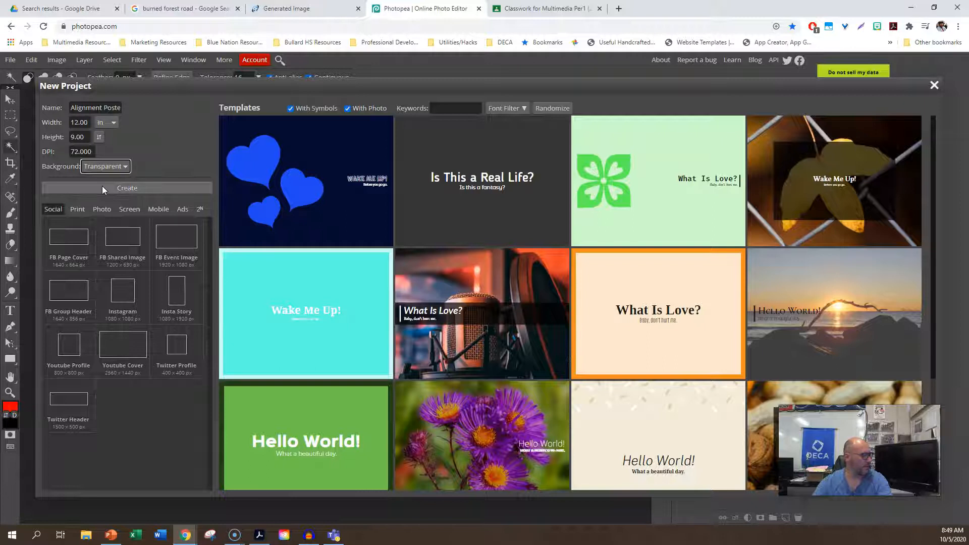
pyautogui.click(123, 188)
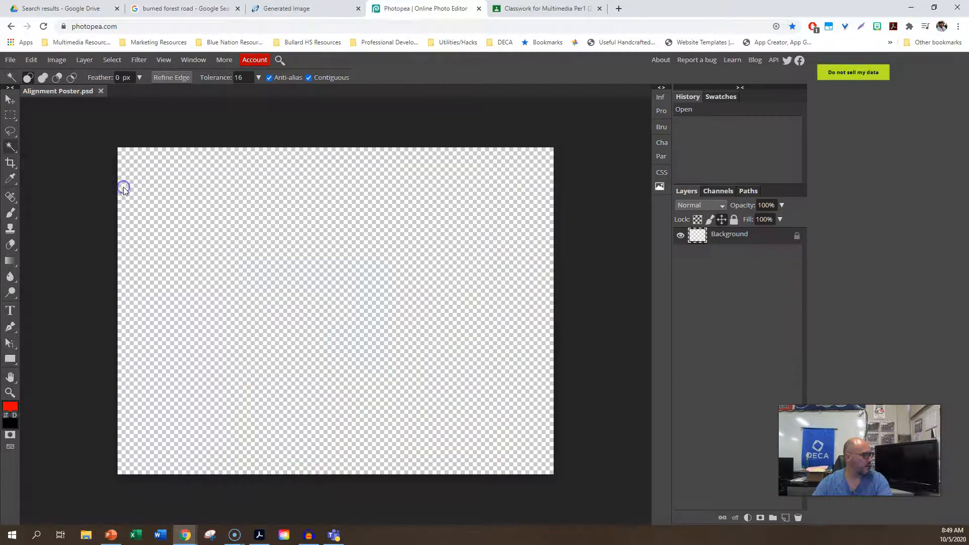
pyautogui.click(440, 348)
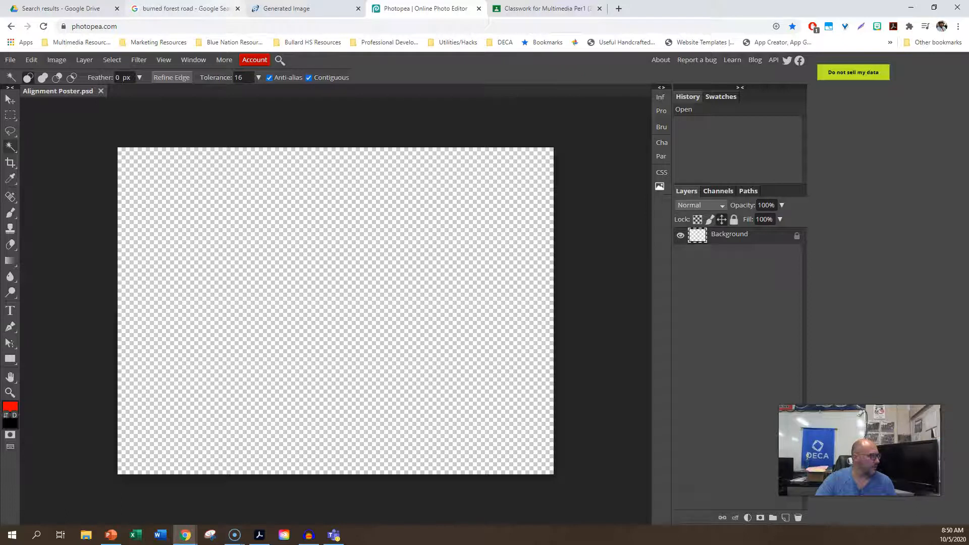
# Step: Switch to the burned forest road image results and preview The New York Times forest fire photo
pyautogui.click(189, 10)
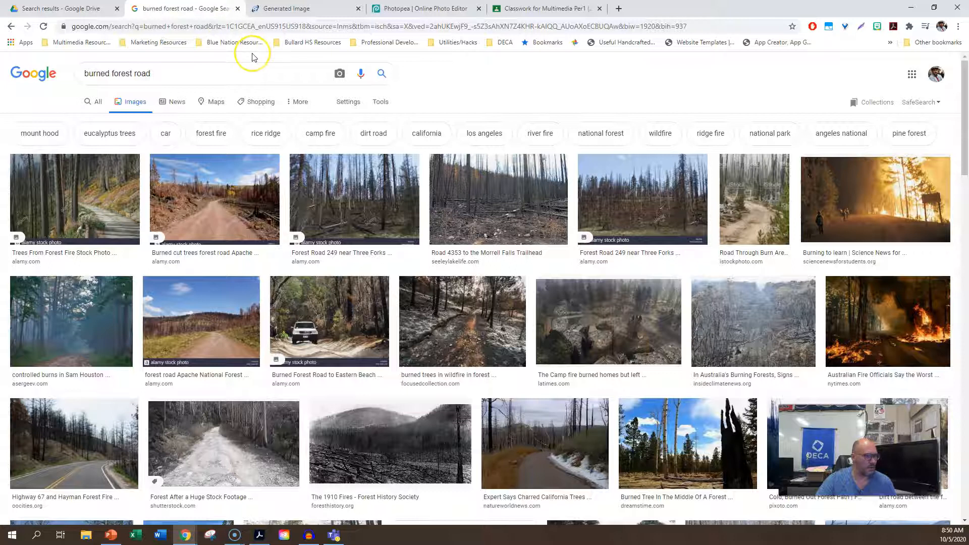
pyautogui.click(907, 325)
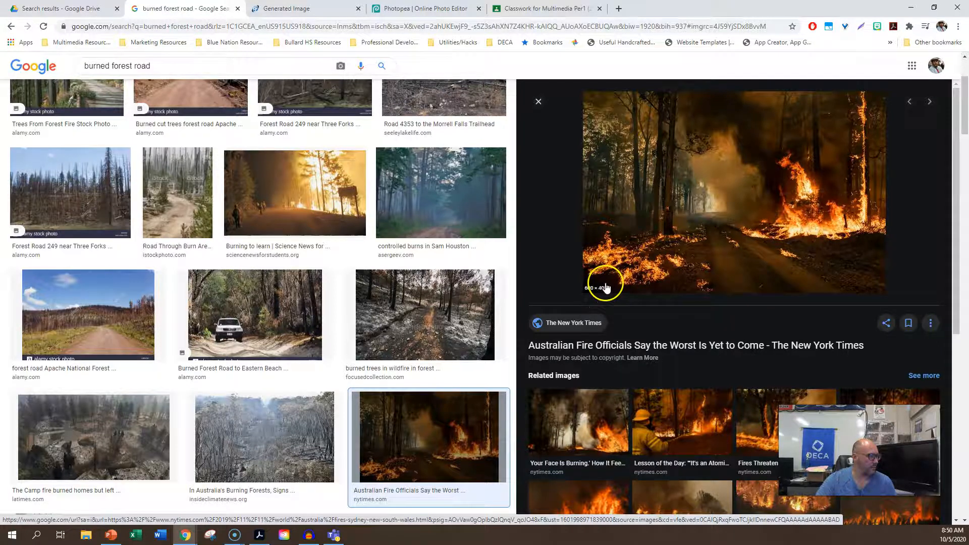
pyautogui.scroll(3, 533, 238)
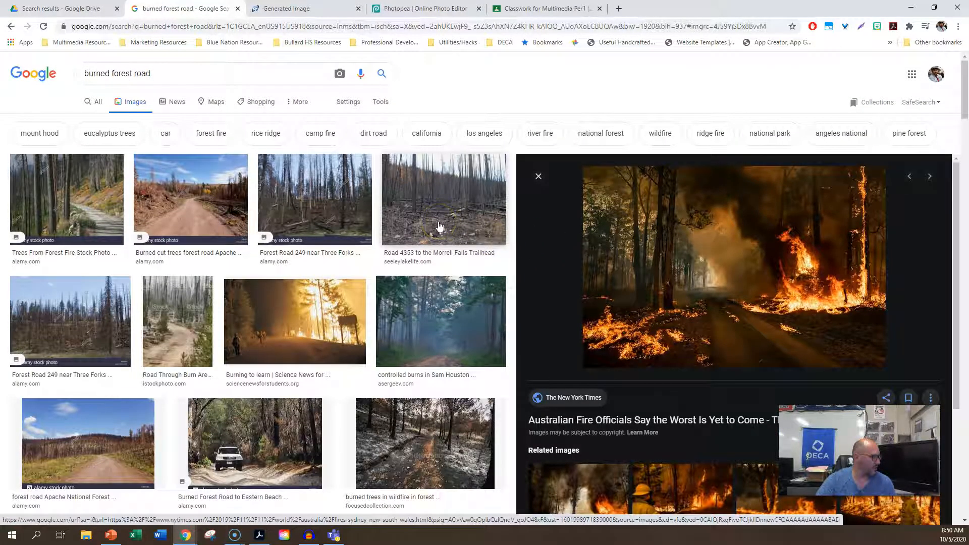
# Step: Save the "Burning to learn" forest fire photo to the Desktop as a JPEG named "fire background"
pyautogui.click(297, 323)
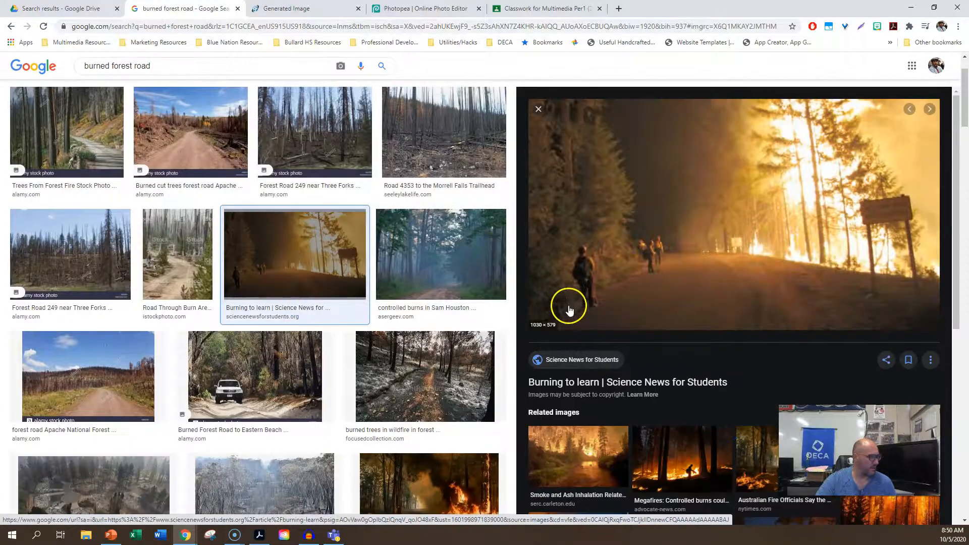
pyautogui.rightClick(730, 221)
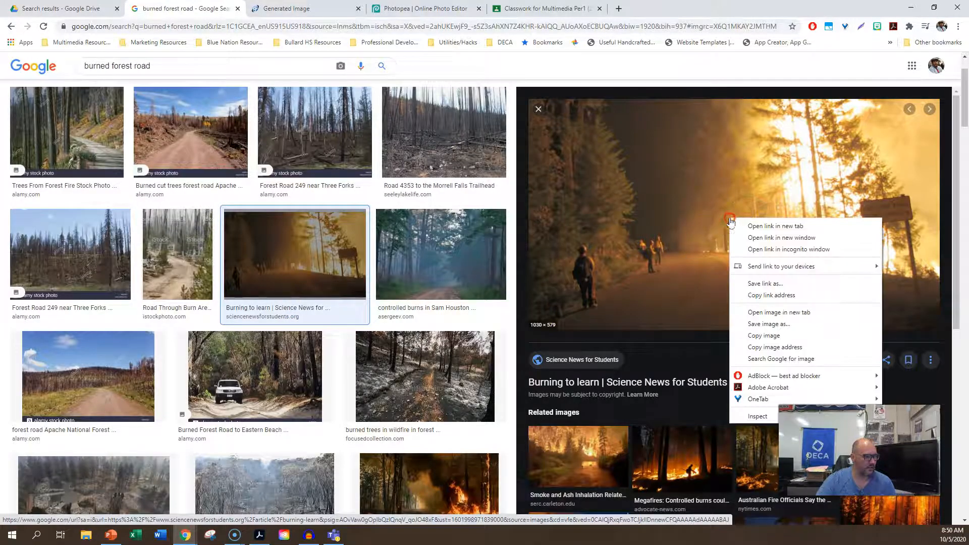
pyautogui.click(781, 340)
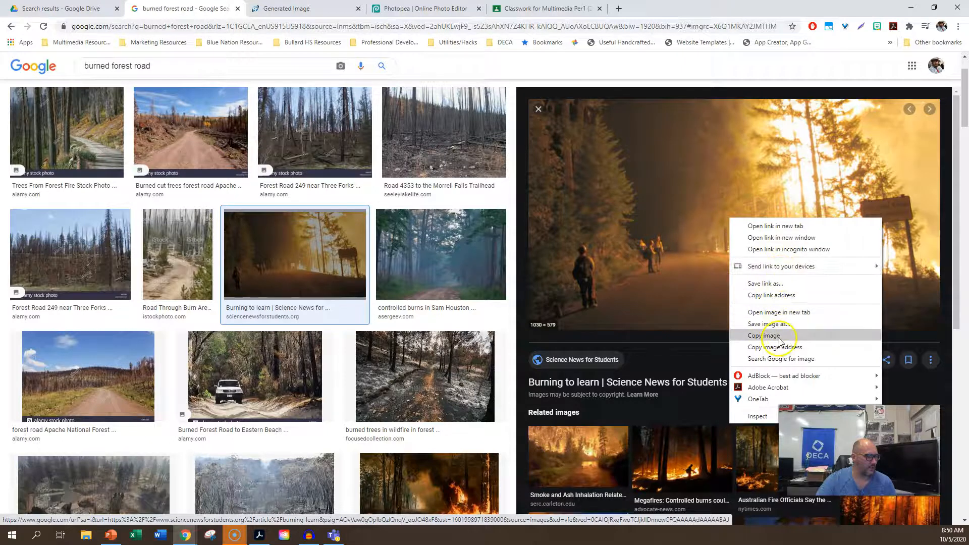
pyautogui.click(783, 324)
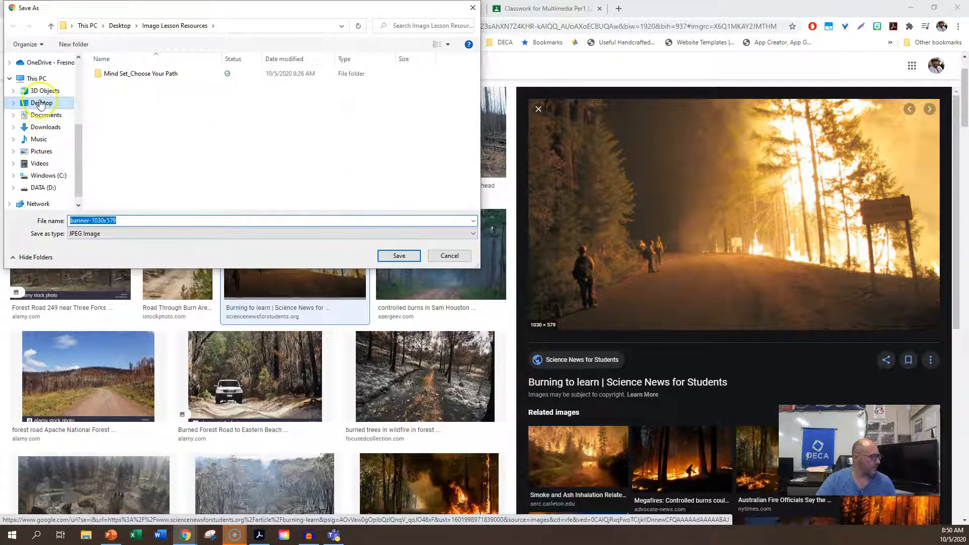
pyautogui.click(41, 104)
pyautogui.click(111, 220)
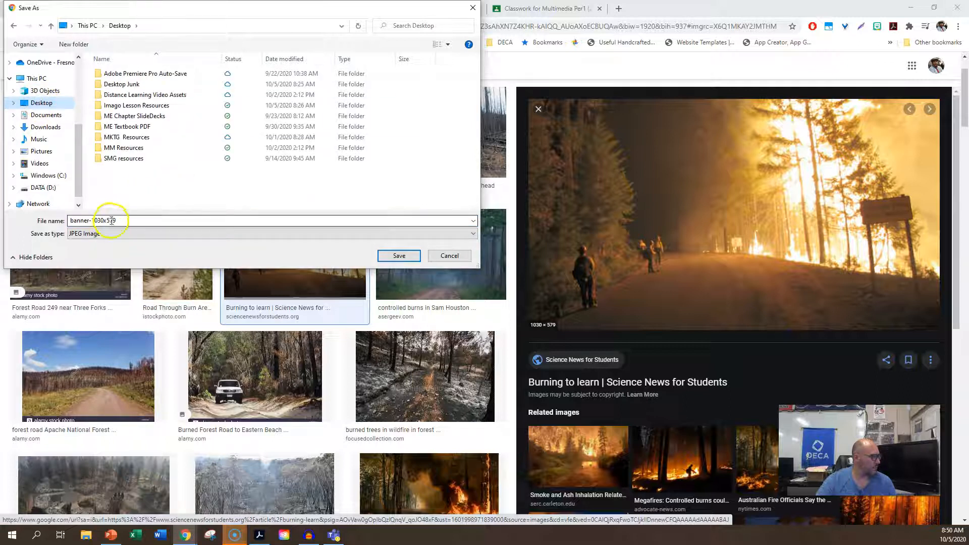
pyautogui.write('fire background')
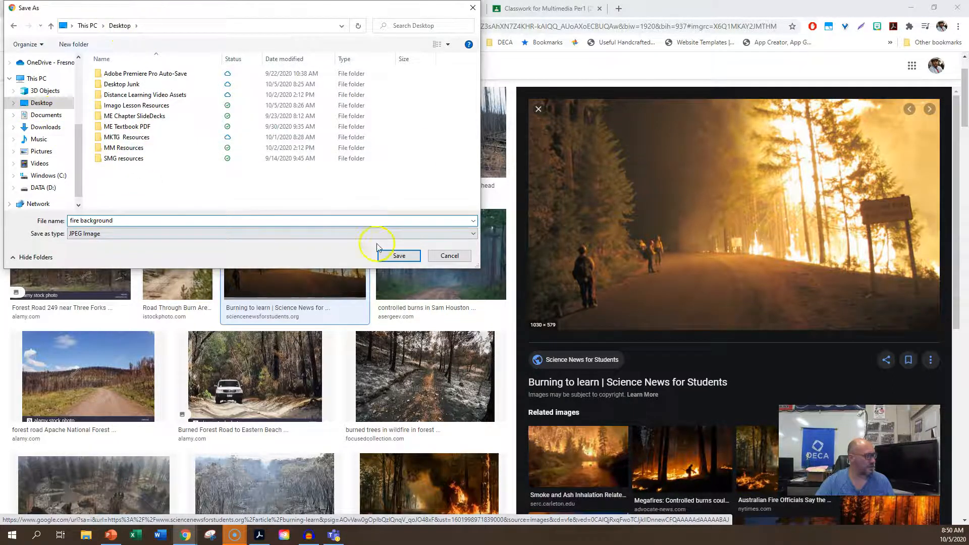
pyautogui.click(399, 256)
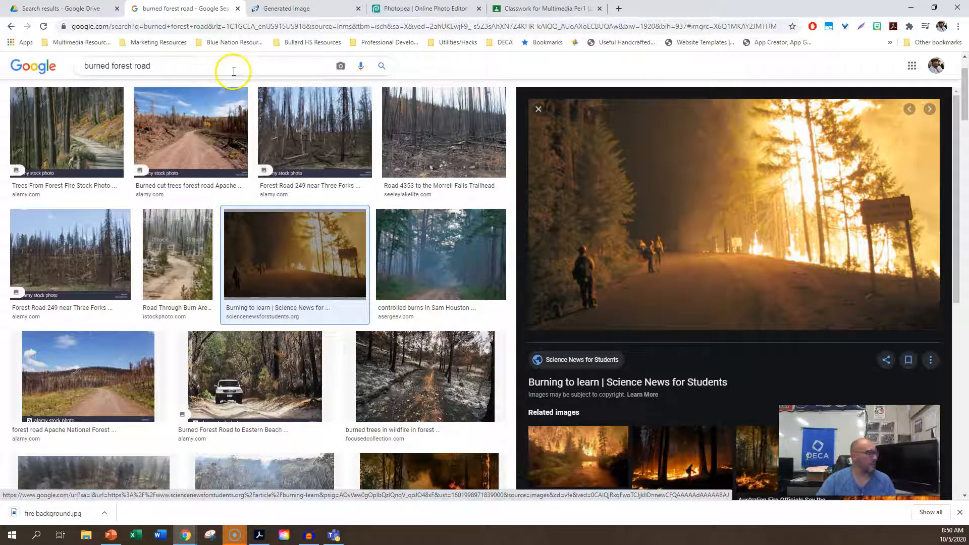
# Step: Search Google Images for "smokey the bear png" and preview the Heroes Wiki Smokey the Bear image
pyautogui.tripleClick(167, 66)
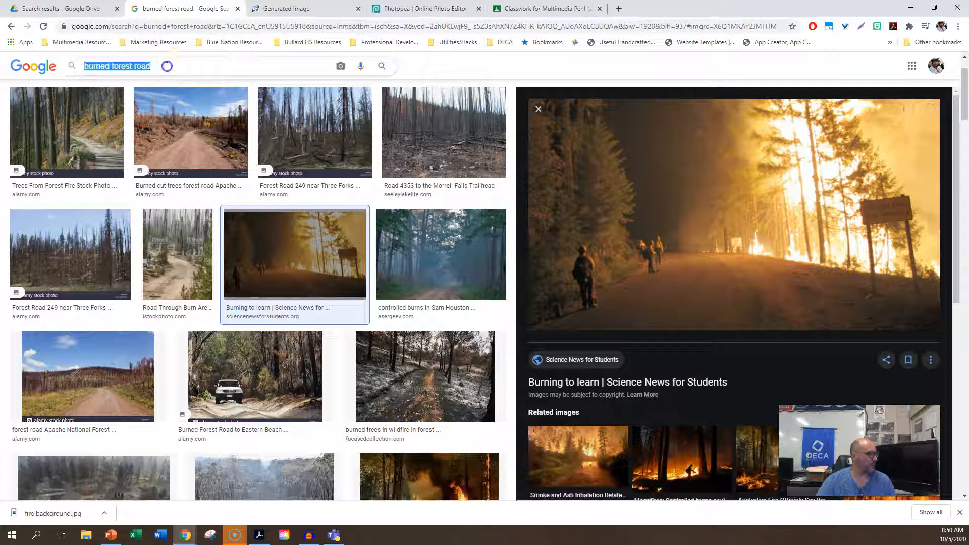
pyautogui.write('smok')
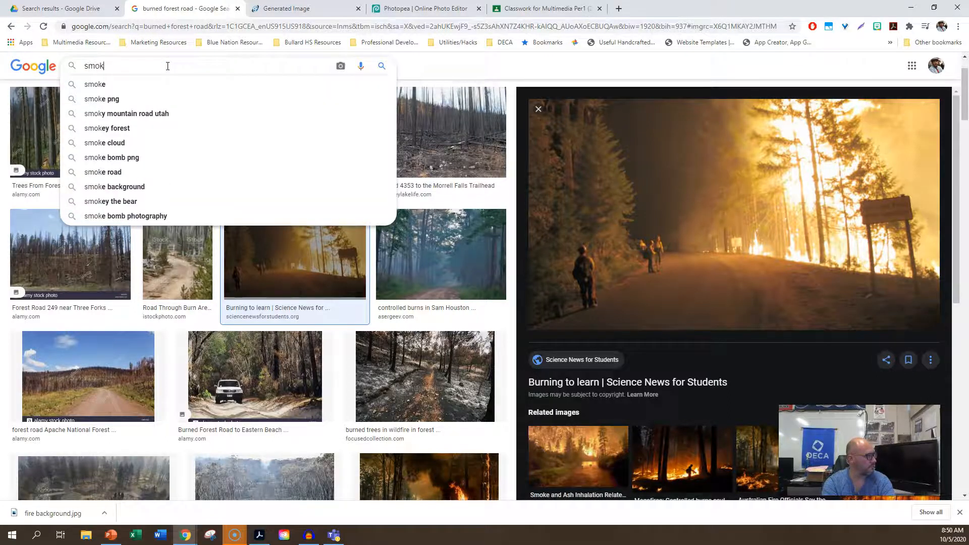
pyautogui.write('ey the bear png')
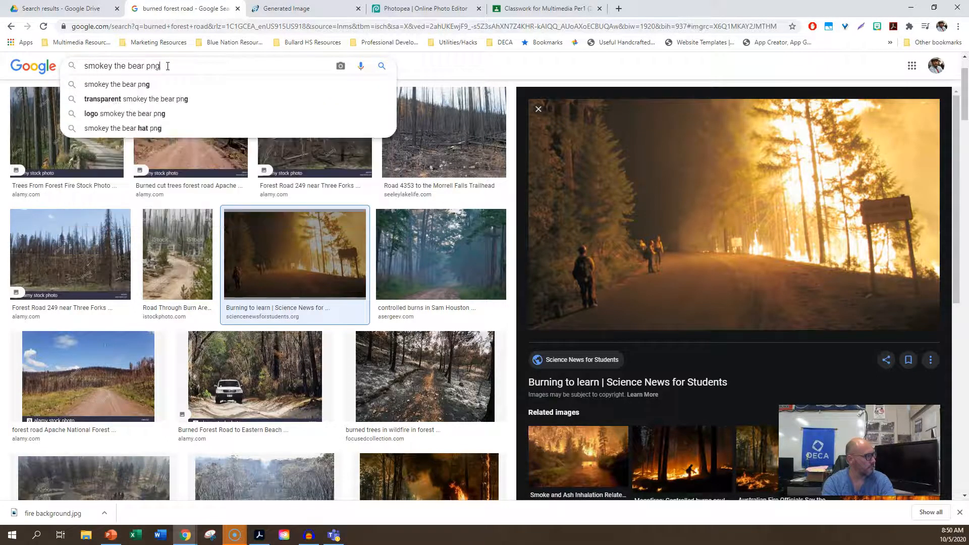
pyautogui.press('Return')
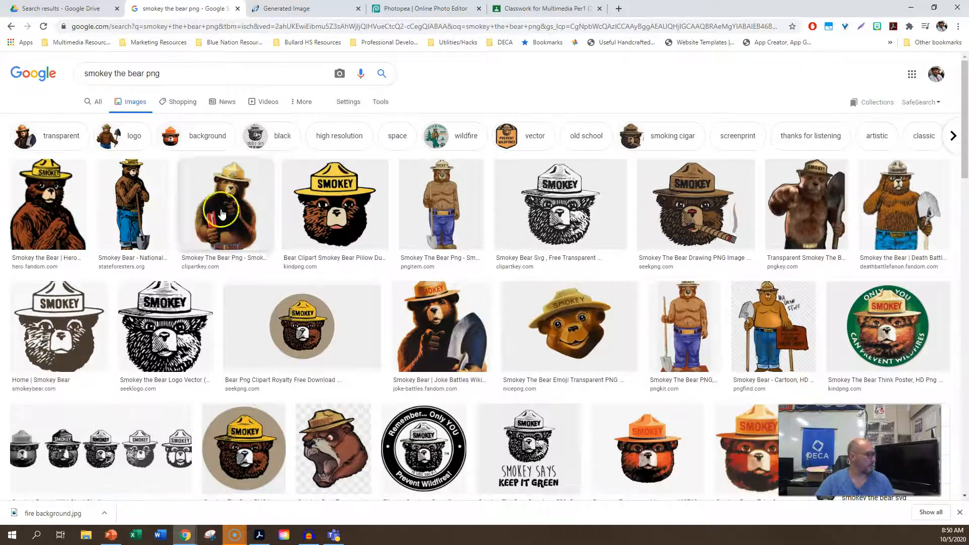
pyautogui.click(75, 198)
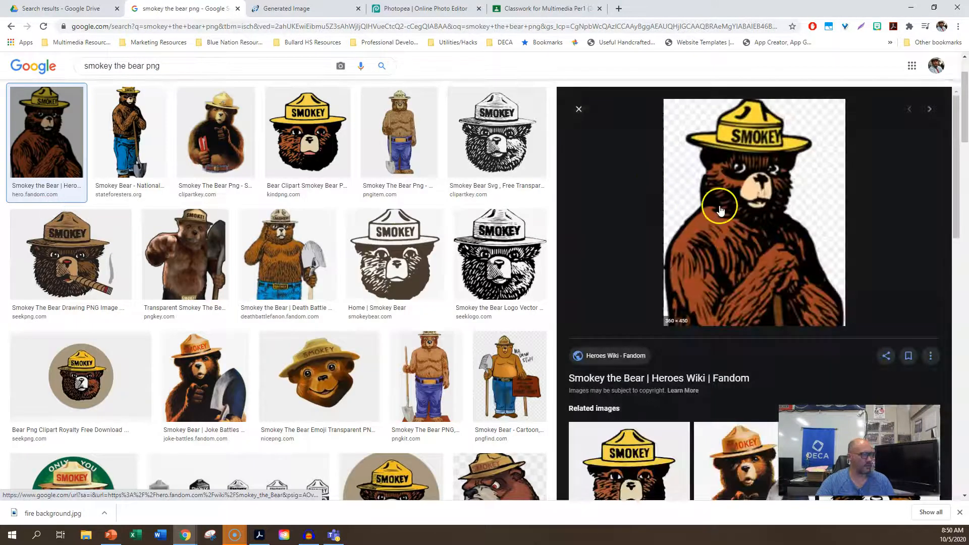
# Step: Save the previewed Smokey the Bear image to the Desktop as the PNG file "Smokey_the_Bear"
pyautogui.rightClick(751, 227)
pyautogui.click(791, 332)
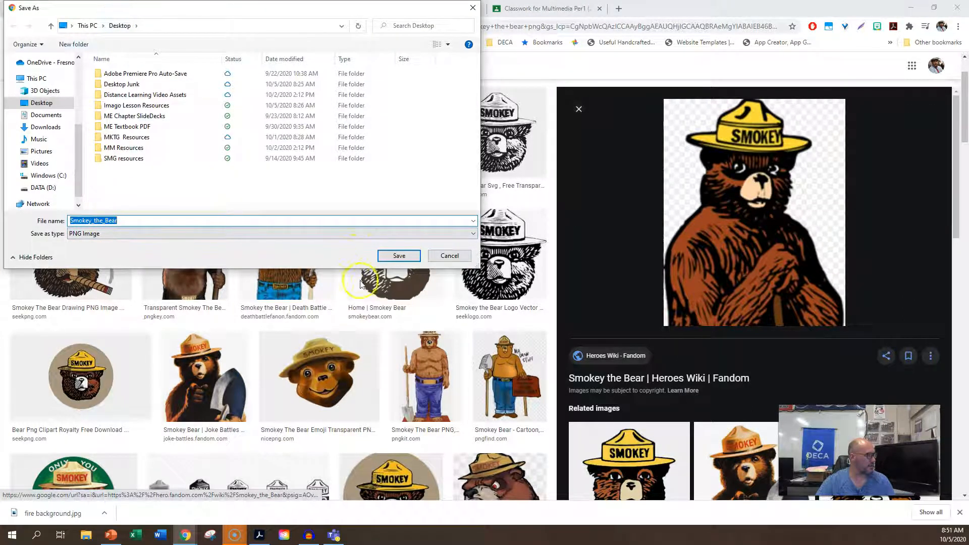
pyautogui.click(398, 255)
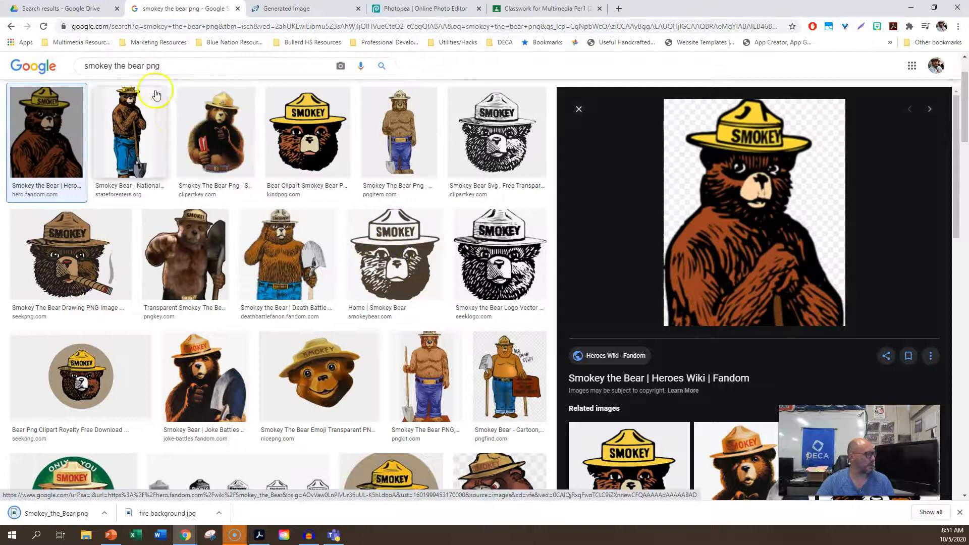
# Step: Search Google Images for "fire truck png" and preview the PurePNG fire truck image
pyautogui.tripleClick(162, 66)
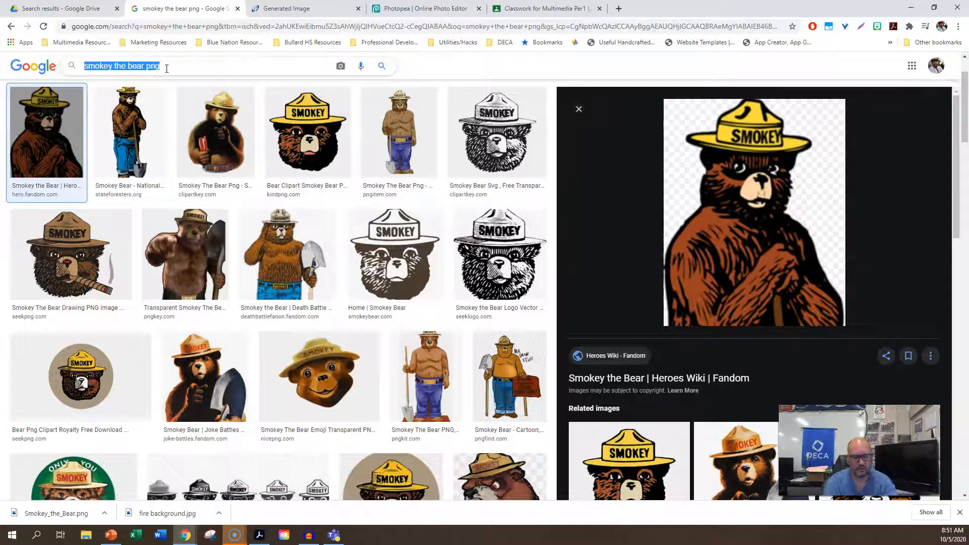
pyautogui.write('fire truck png')
pyautogui.press('Return')
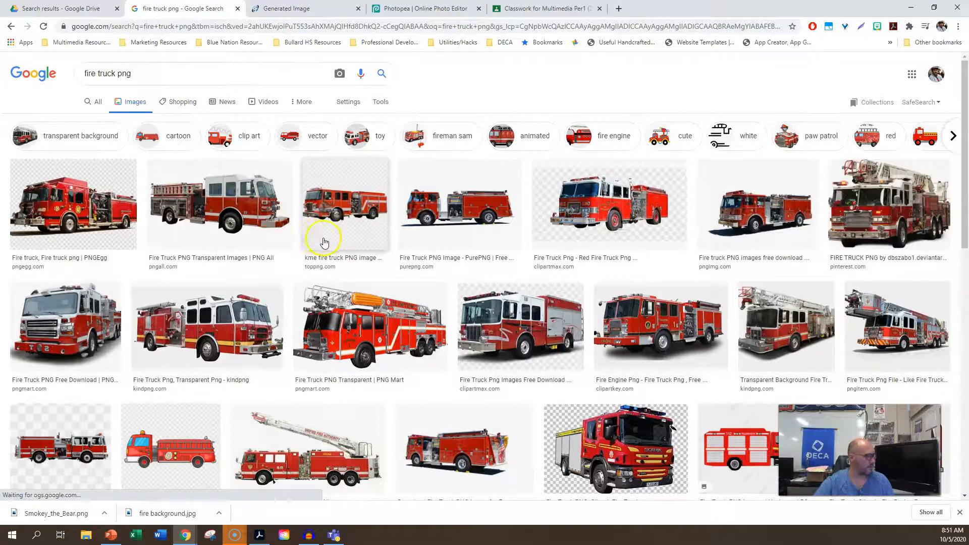
pyautogui.click(439, 214)
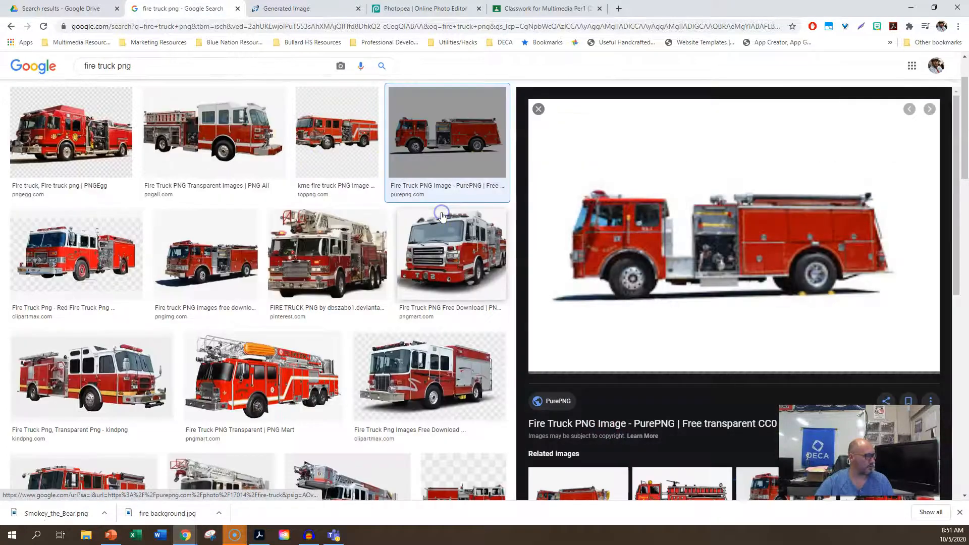
# Step: Save the PurePNG fire truck image to the Desktop as a PNG named "firetruck"
pyautogui.rightClick(675, 241)
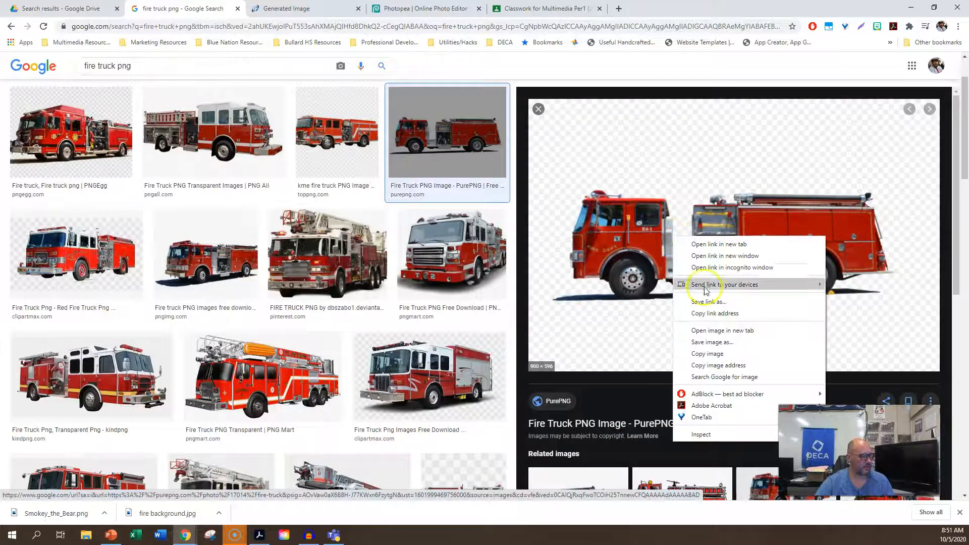
pyautogui.click(722, 341)
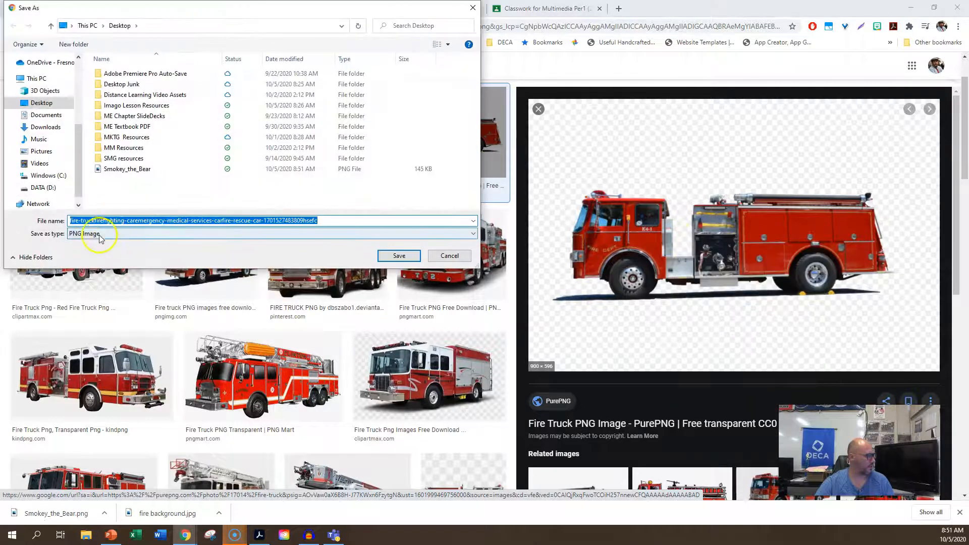
pyautogui.click(176, 221)
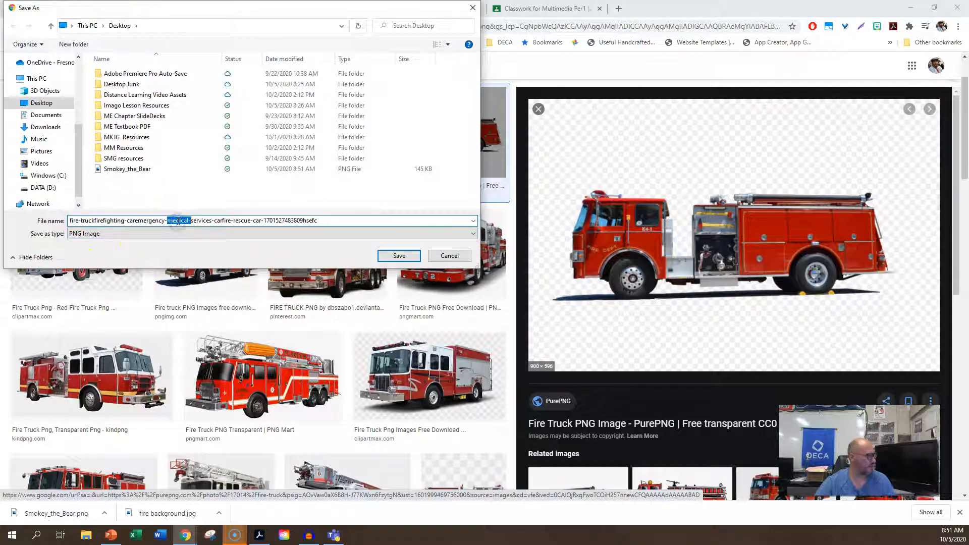
pyautogui.moveTo(301, 221); pyautogui.dragTo(71, 206)
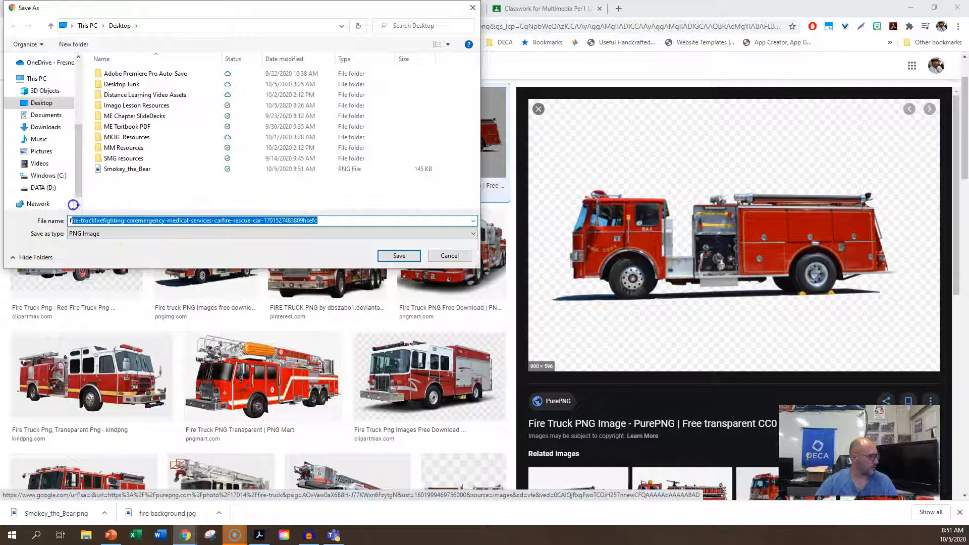
pyautogui.click(71, 204)
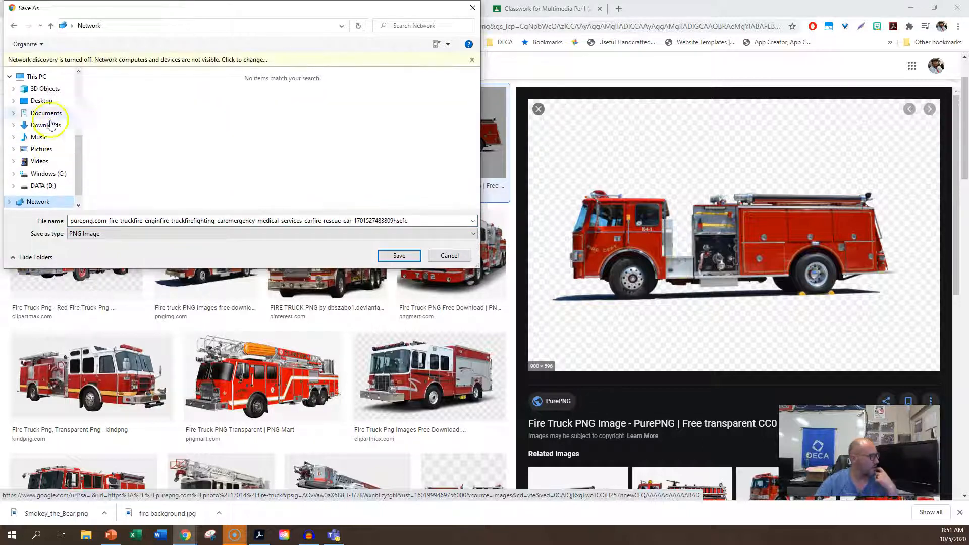
pyautogui.click(41, 87)
pyautogui.doubleClick(130, 221)
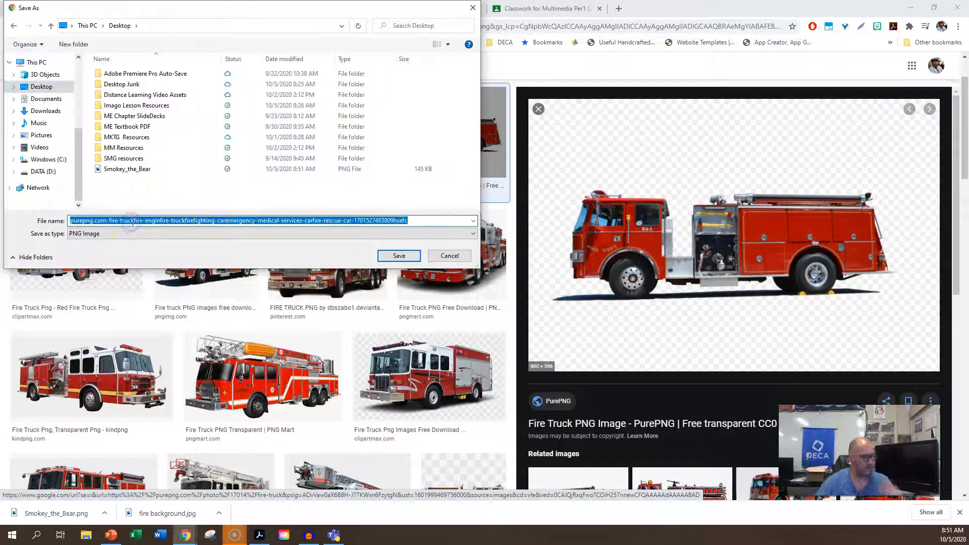
pyautogui.write('firetr')
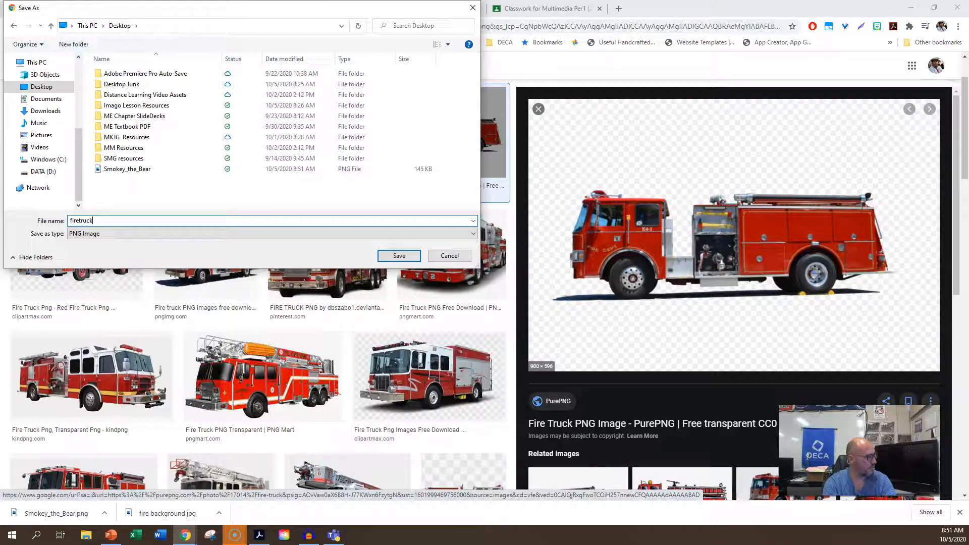
pyautogui.write('uck')
pyautogui.press('Return')
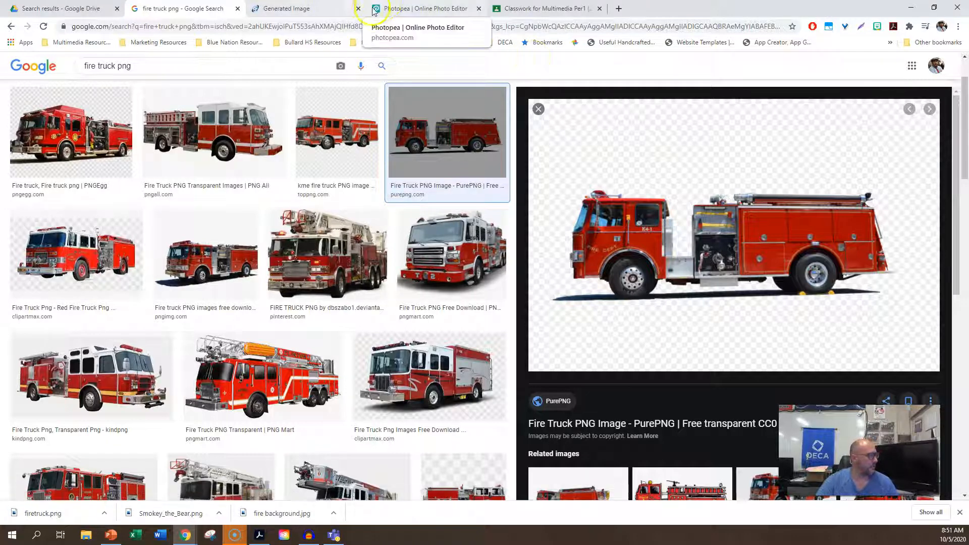
# Step: Switch to Photopea, reduce the browser window from full screen and move it aside to expose the desktop
pyautogui.click(411, 10)
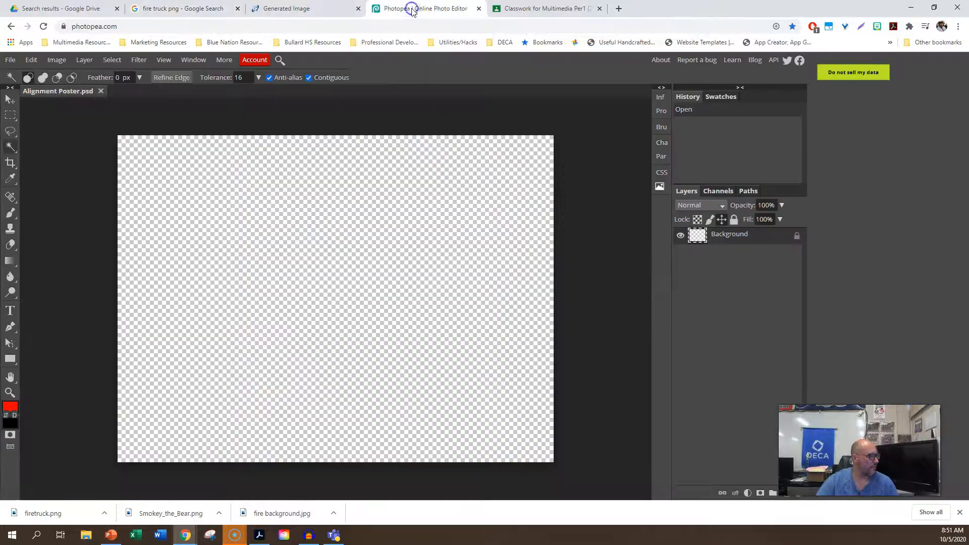
pyautogui.click(934, 8)
pyautogui.moveTo(599, 26); pyautogui.dragTo(482, 25)
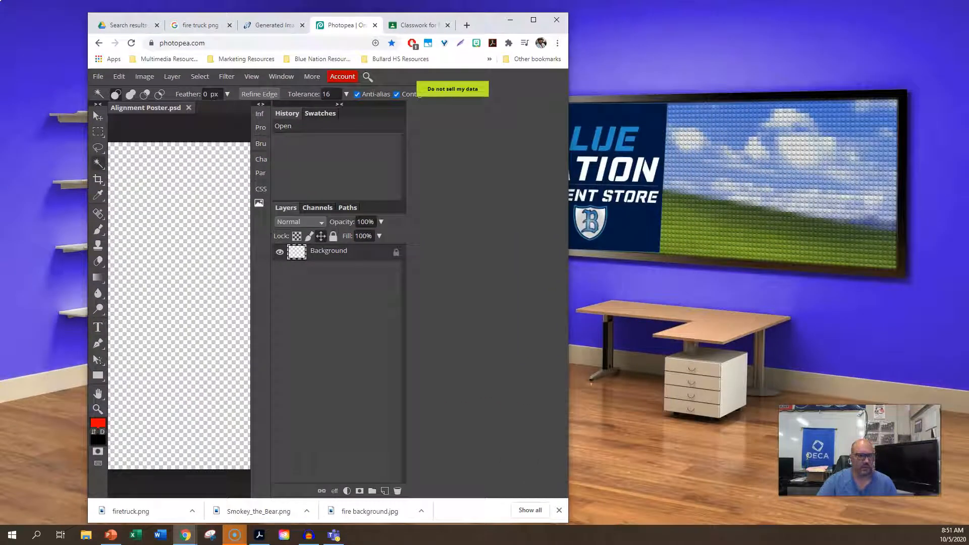
# Step: Gather the fire background, Smokey the Bear and firetruck files in a column on the exposed part of the desktop
pyautogui.moveTo(742, 101); pyautogui.dragTo(765, 128)
pyautogui.moveTo(956, 175); pyautogui.dragTo(734, 202)
pyautogui.moveTo(731, 124); pyautogui.dragTo(735, 156)
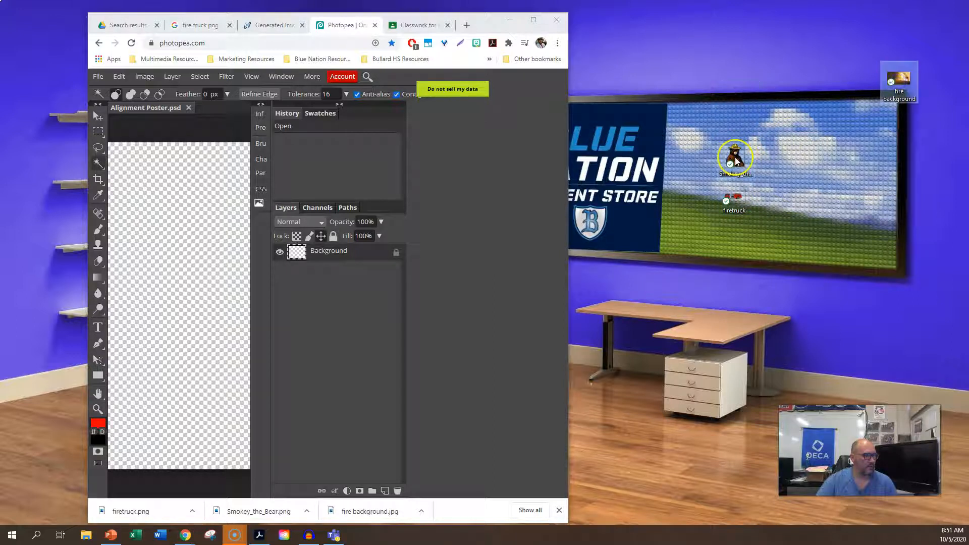
pyautogui.moveTo(733, 199); pyautogui.dragTo(814, 219)
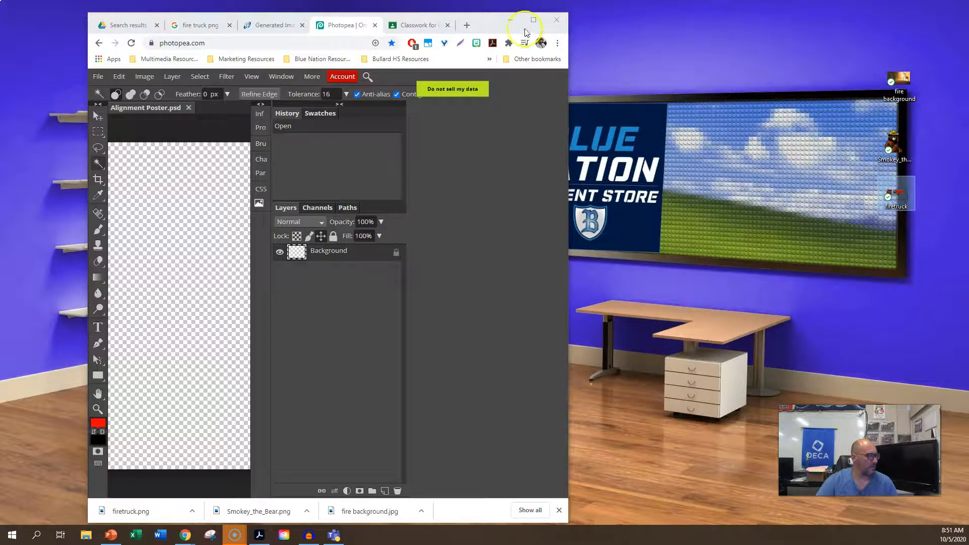
# Step: Widen the browser window on both sides to show the whole poster canvas, keeping the three desktop image files uncovered
pyautogui.click(568, 127)
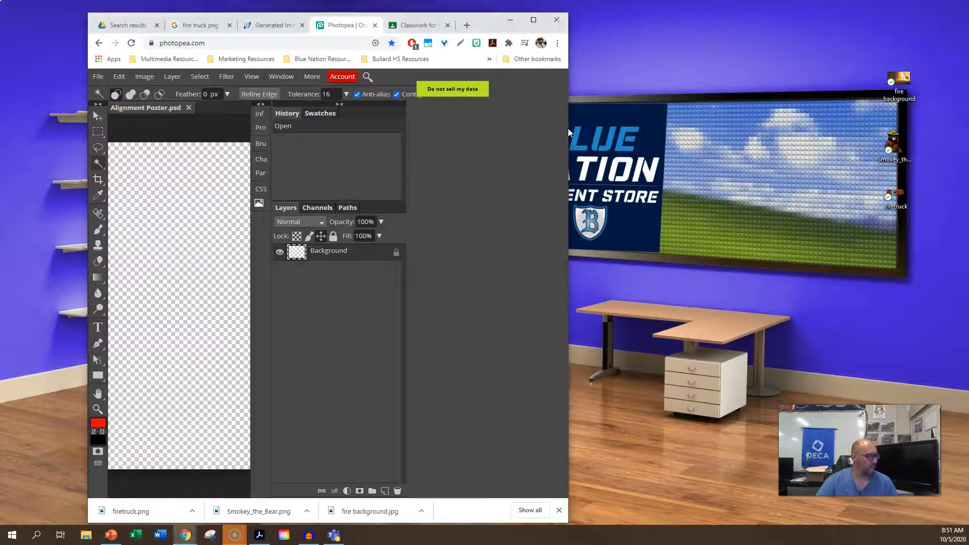
pyautogui.moveTo(571, 128); pyautogui.dragTo(867, 128)
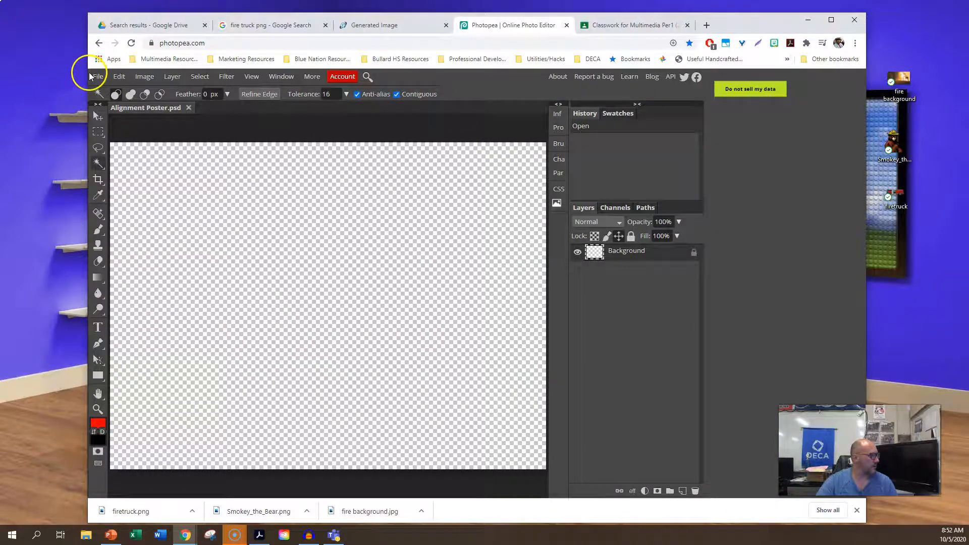
pyautogui.moveTo(87, 72); pyautogui.dragTo(6, 75)
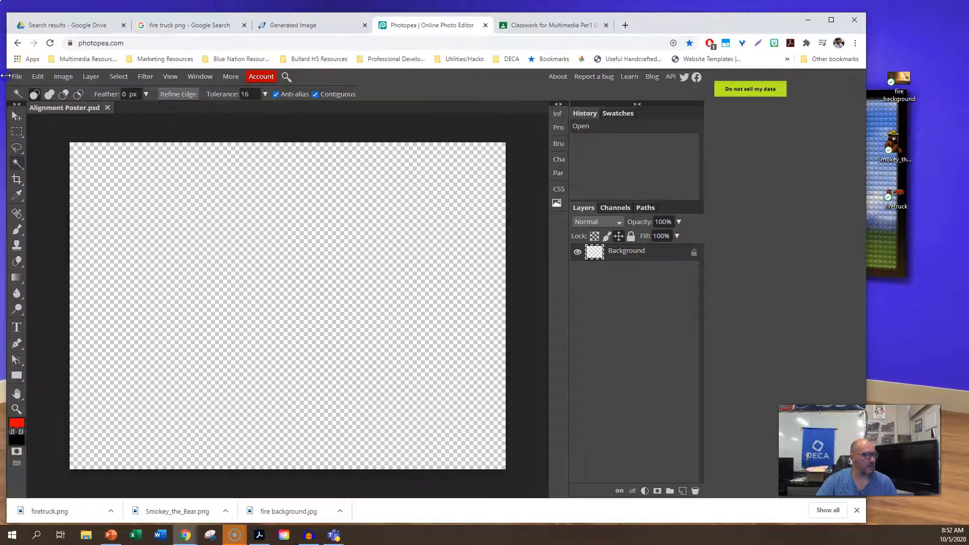
# Step: Place the fire background image at the canvas's upper edge and stretch it to about 109% width and 136% height to fill the poster
pyautogui.moveTo(900, 81); pyautogui.dragTo(286, 263)
pyautogui.moveTo(179, 256); pyautogui.dragTo(178, 214)
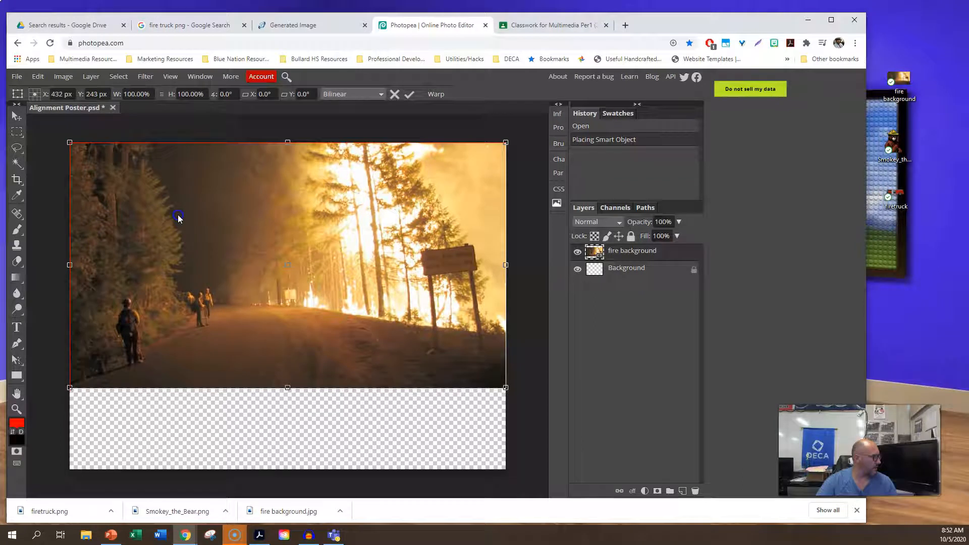
pyautogui.moveTo(507, 265); pyautogui.dragTo(509, 265)
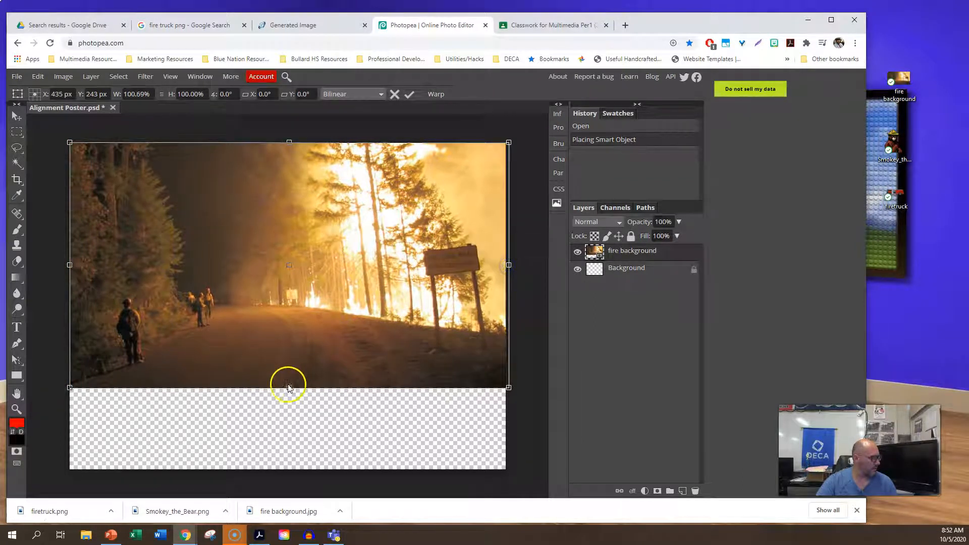
pyautogui.moveTo(288, 387); pyautogui.dragTo(287, 476)
pyautogui.moveTo(510, 307)
pyautogui.mouseDown()
pyautogui.moveTo(521, 314)
pyautogui.moveTo(514, 298)
pyautogui.moveTo(520, 308)
pyautogui.mouseUp()
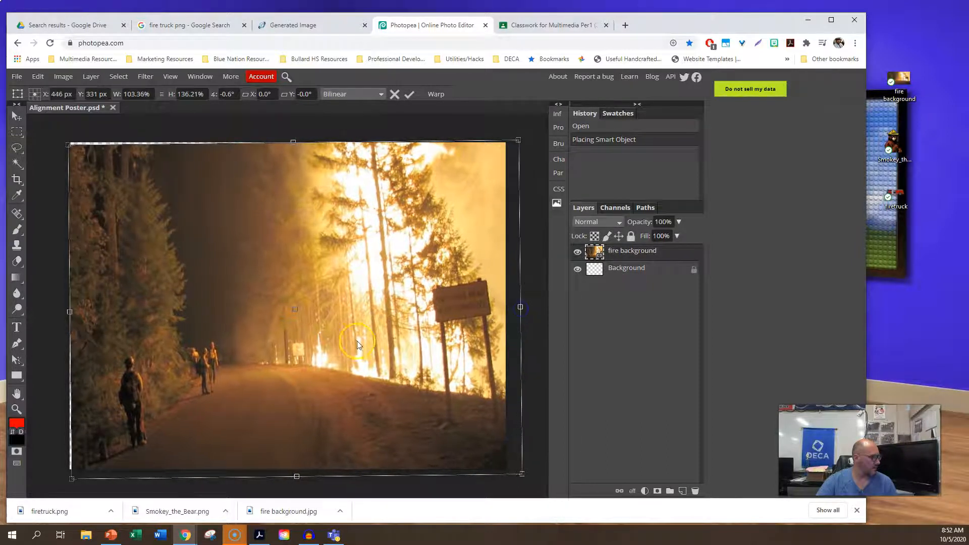
pyautogui.moveTo(71, 311); pyautogui.dragTo(47, 312)
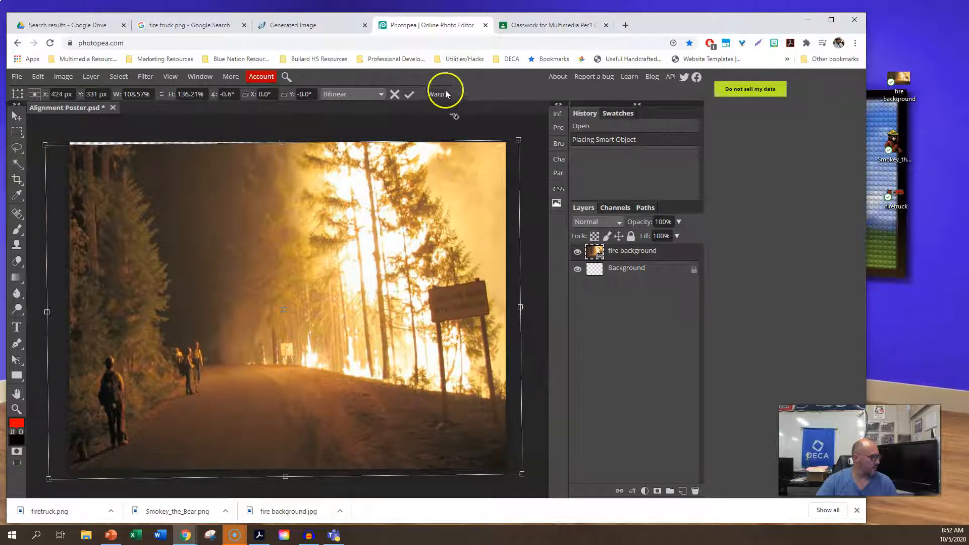
pyautogui.click(409, 94)
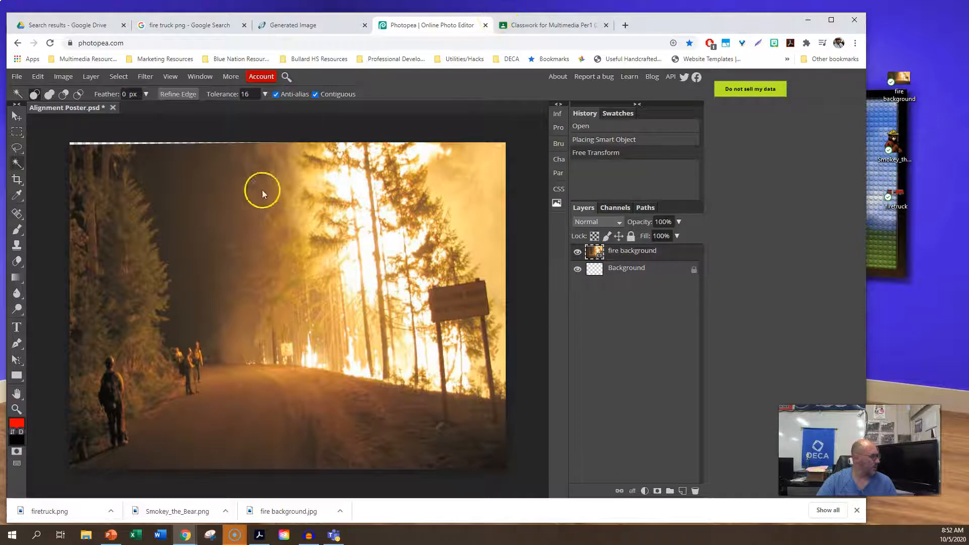
pyautogui.click(242, 246)
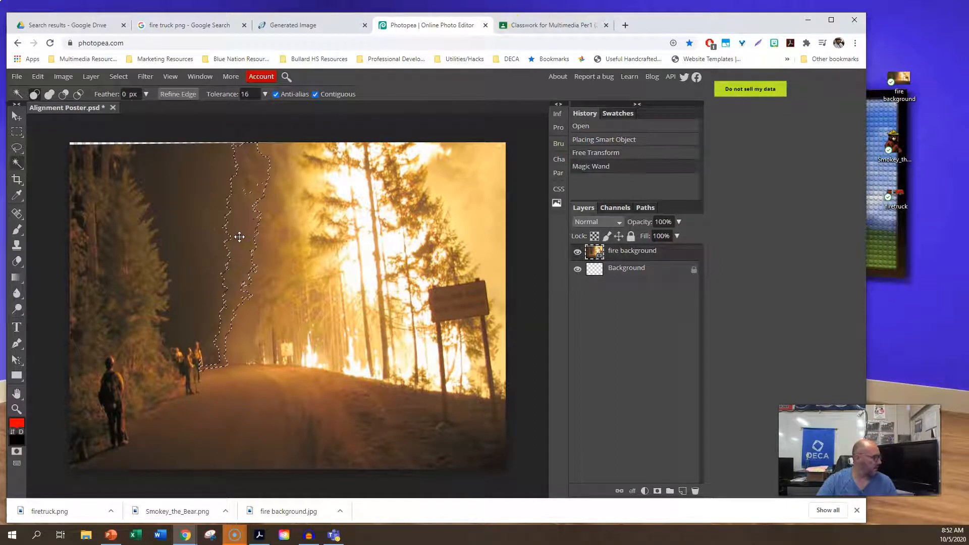
pyautogui.click(38, 77)
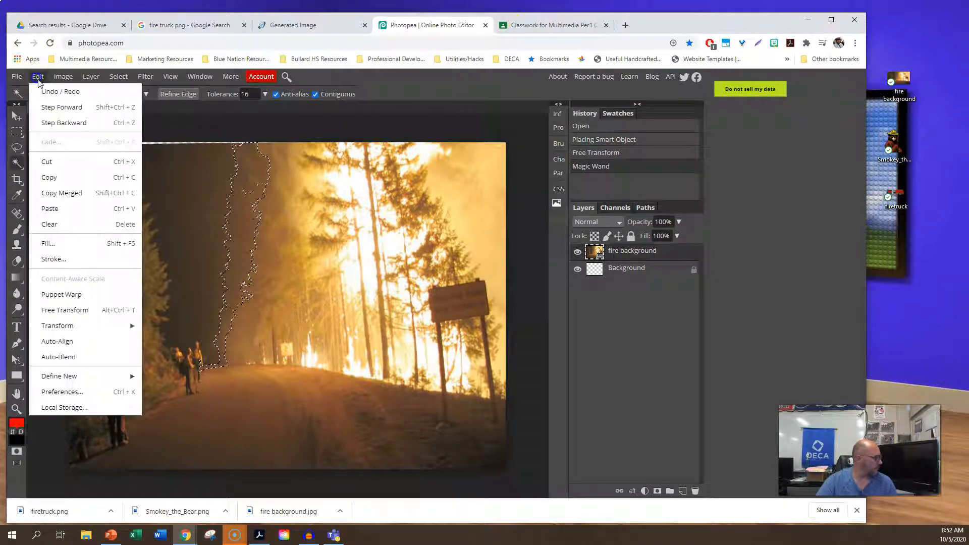
pyautogui.click(50, 92)
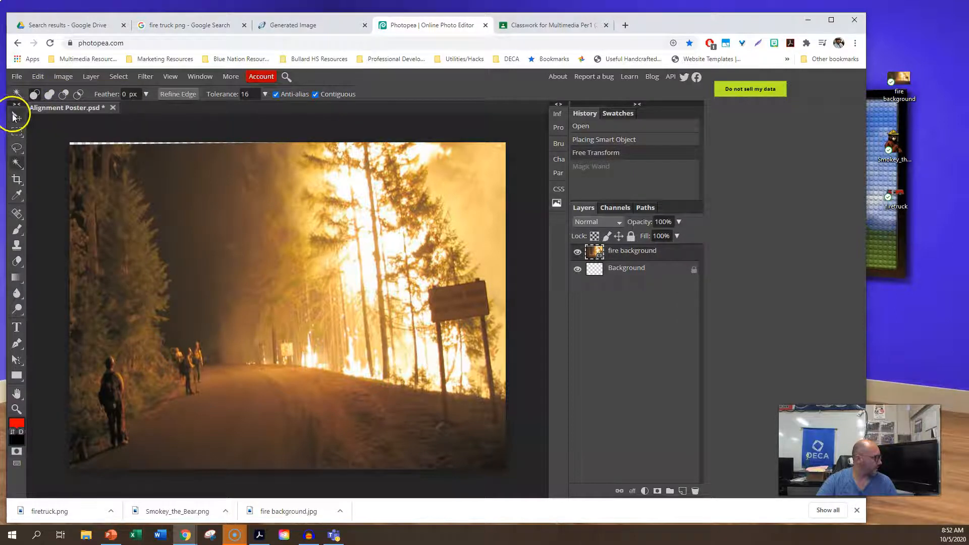
# Step: Free Transform the fire background layer to about 138% height so it covers the gap along the canvas's upper edge
pyautogui.click(16, 116)
pyautogui.click(40, 80)
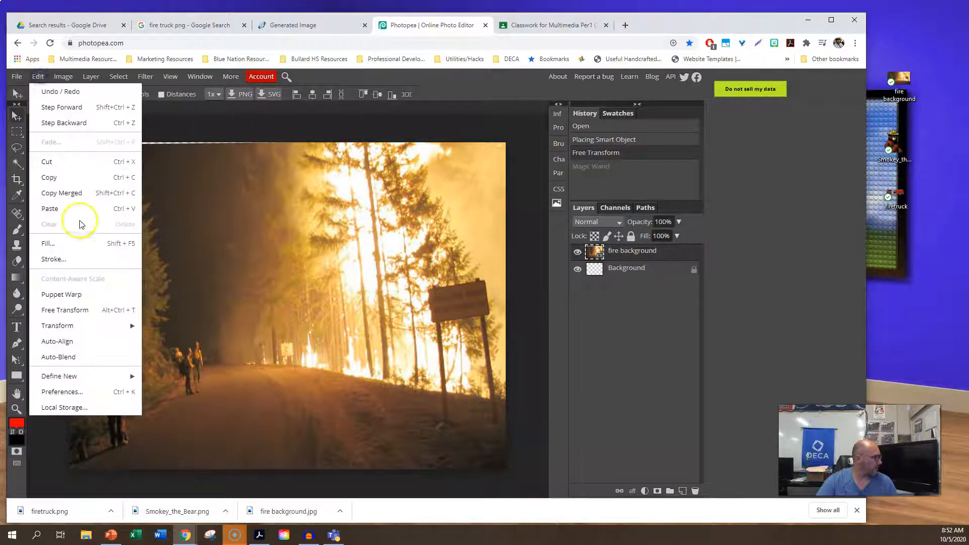
pyautogui.click(65, 309)
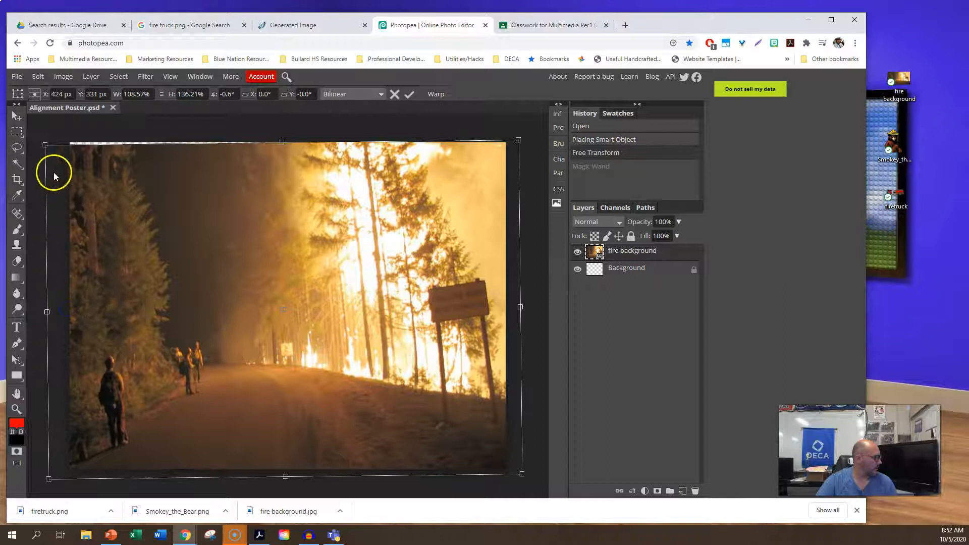
pyautogui.moveTo(46, 145); pyautogui.dragTo(45, 139)
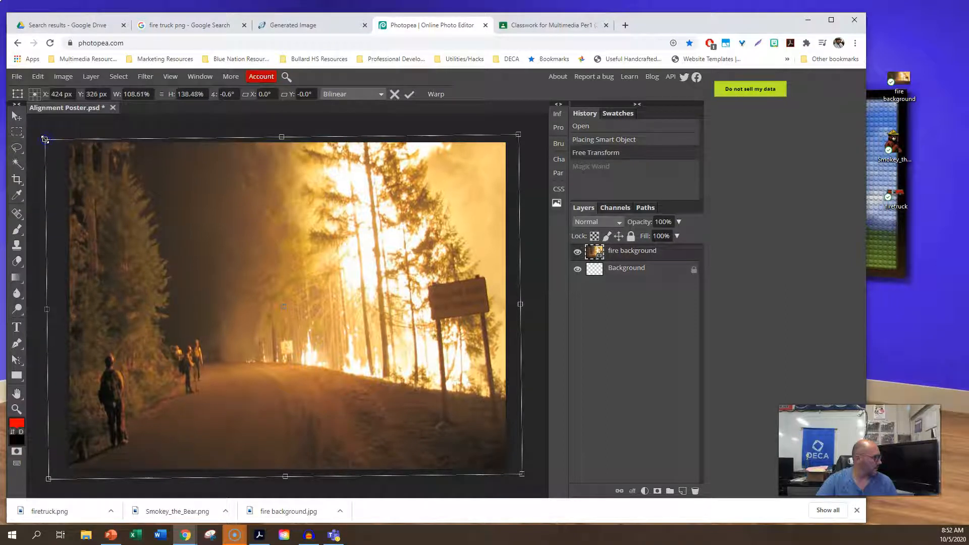
pyautogui.click(409, 94)
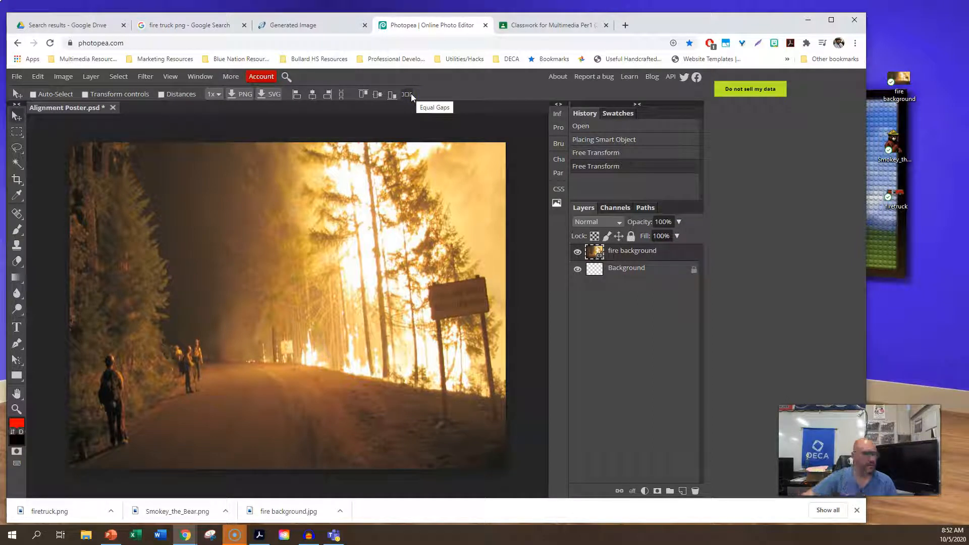
# Step: Open cooltext.com in a new browser tab and choose the Halloween text style for the poster title
pyautogui.click(626, 25)
pyautogui.click(516, 43)
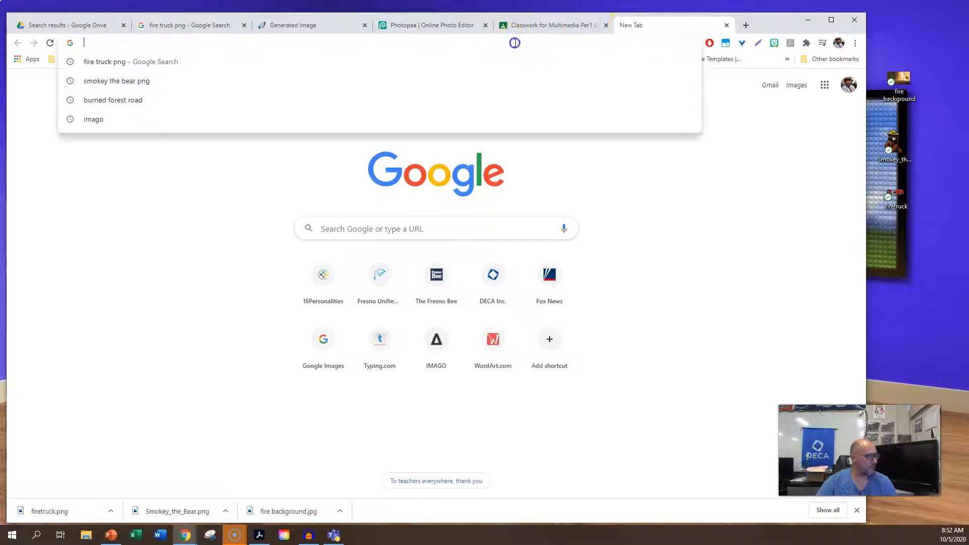
pyautogui.write('coolte')
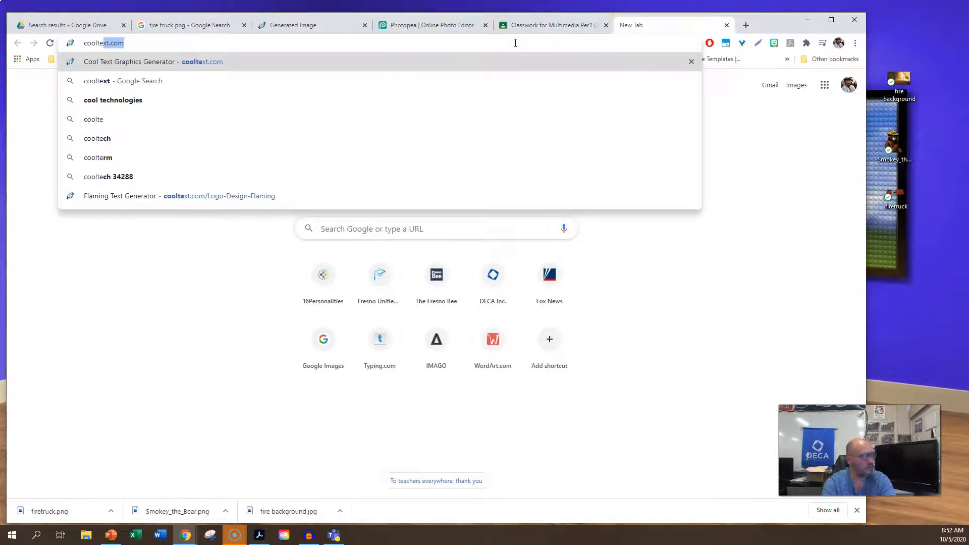
pyautogui.press('Return')
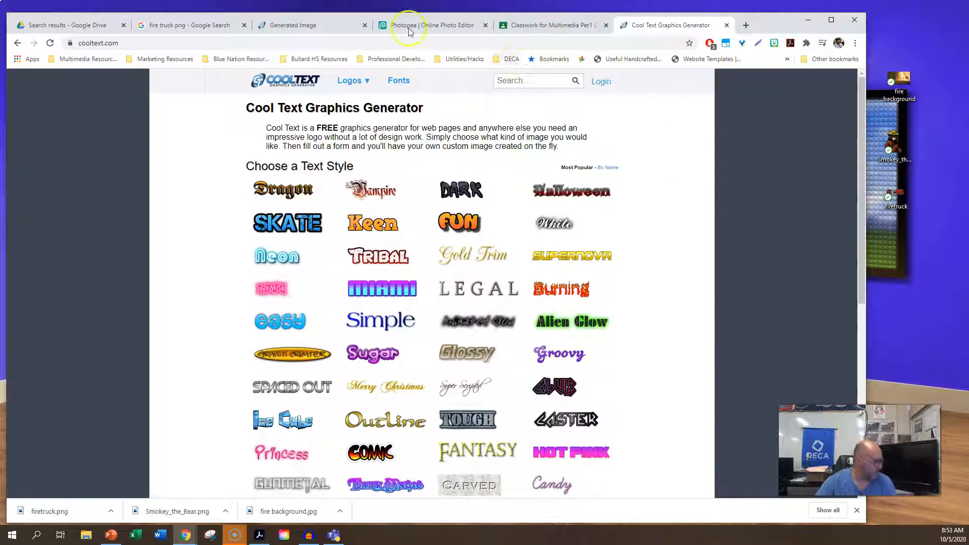
pyautogui.moveTo(441, 373)
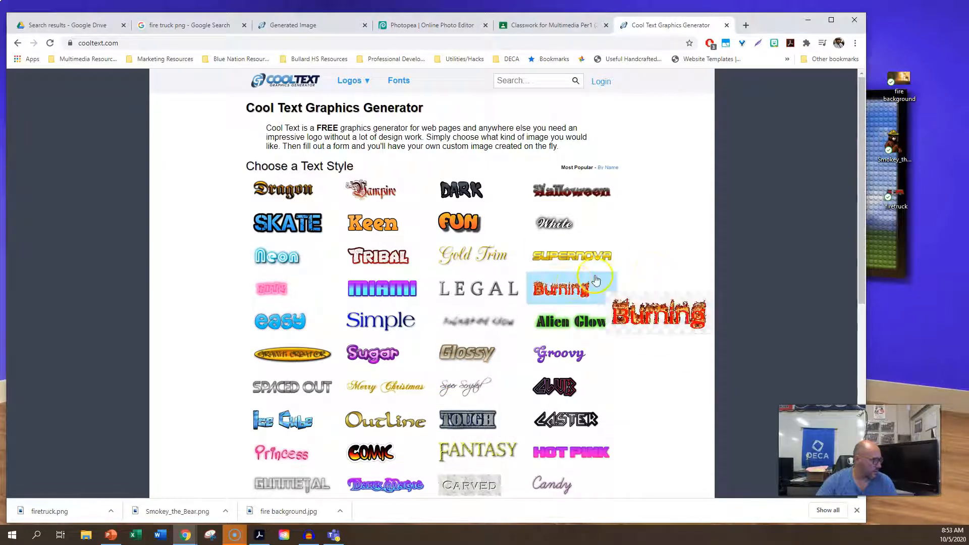
pyautogui.moveTo(547, 197)
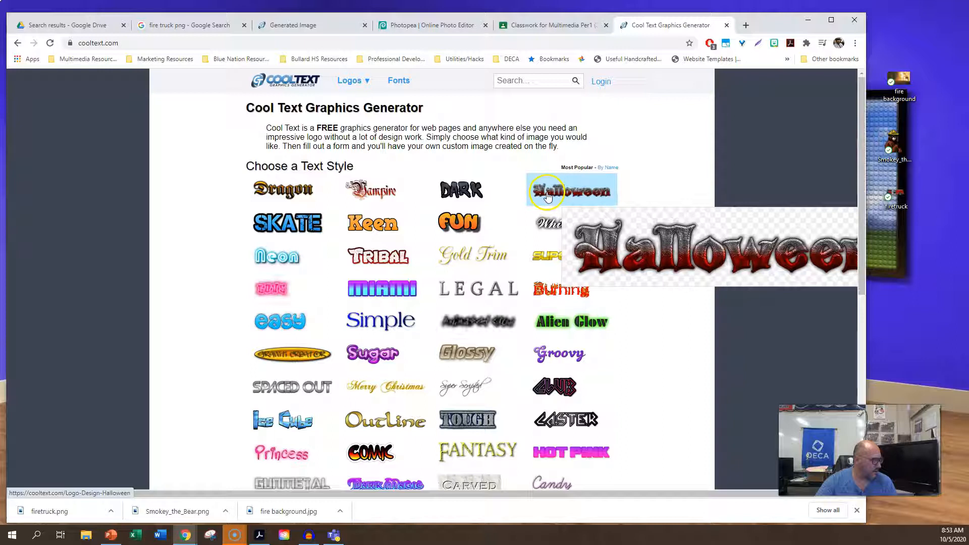
pyautogui.click(558, 197)
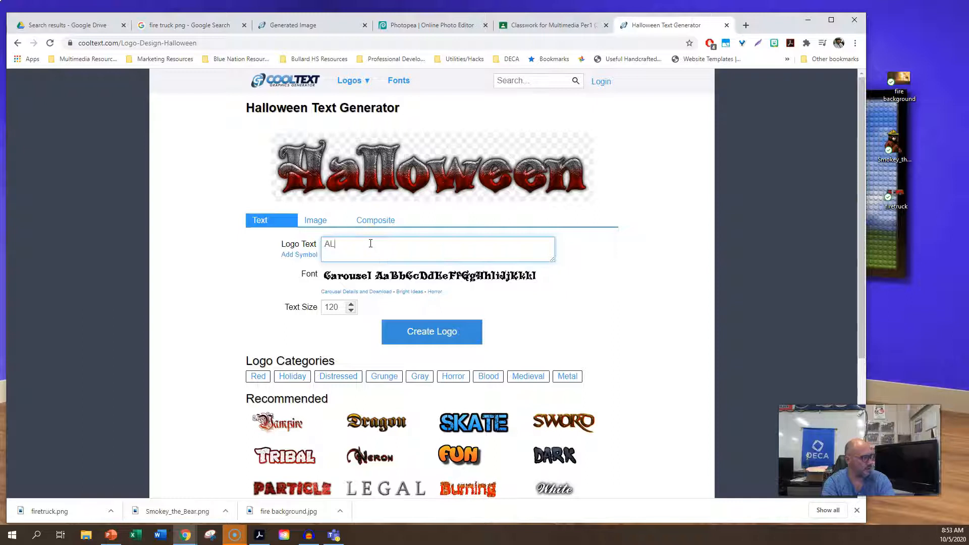
# Step: Generate the Halloween logo with the text "ALIGNMENT" at size 120 and save its downloaded image to the desktop below the firetruck file
pyautogui.click(429, 338)
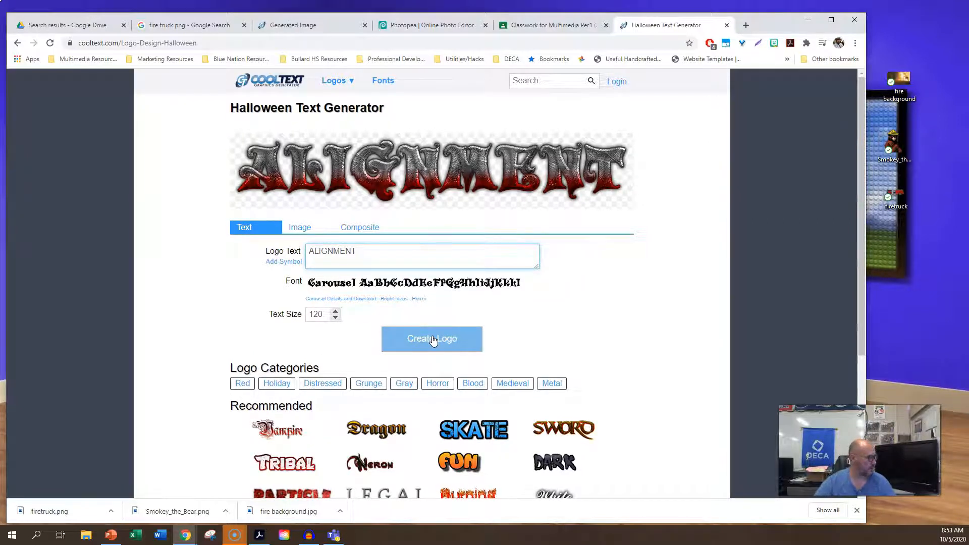
pyautogui.click(437, 348)
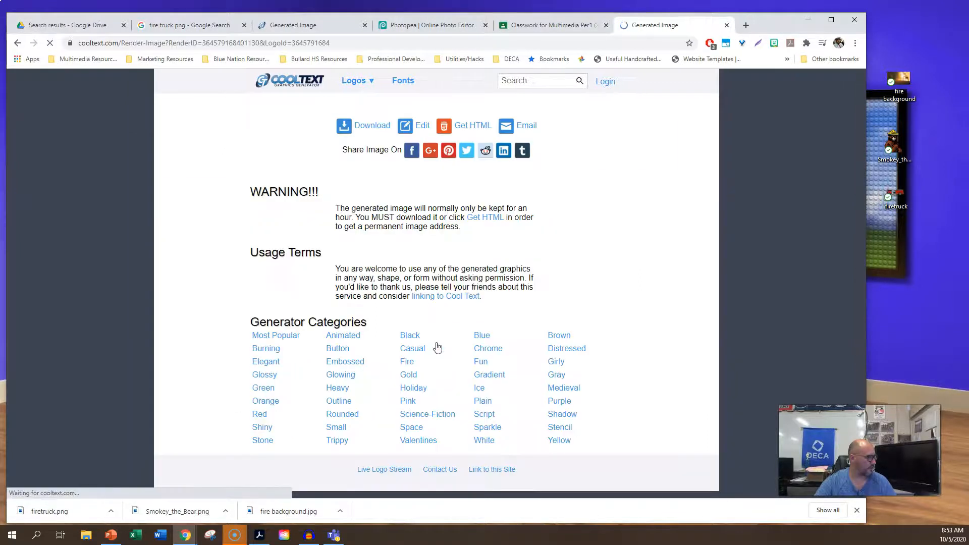
pyautogui.click(370, 197)
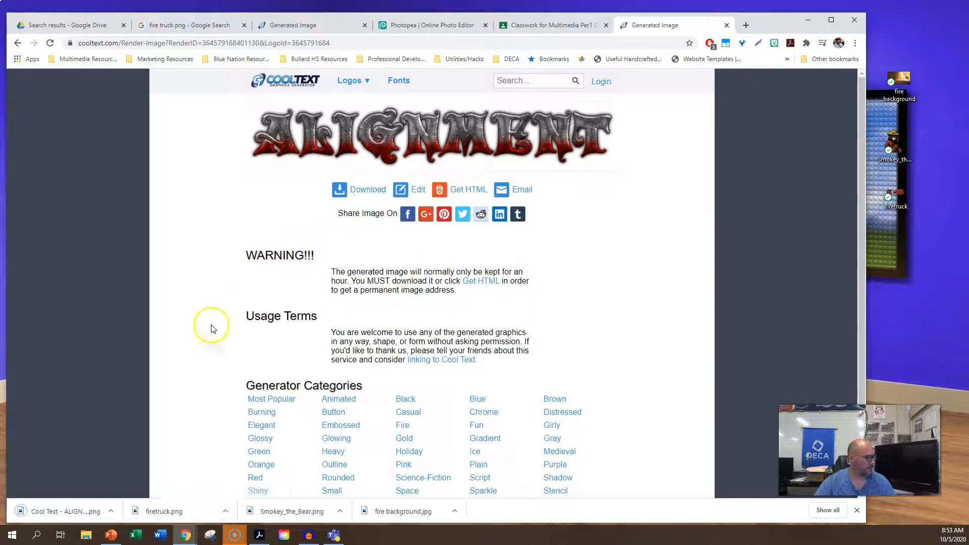
pyautogui.moveTo(66, 510); pyautogui.dragTo(910, 260)
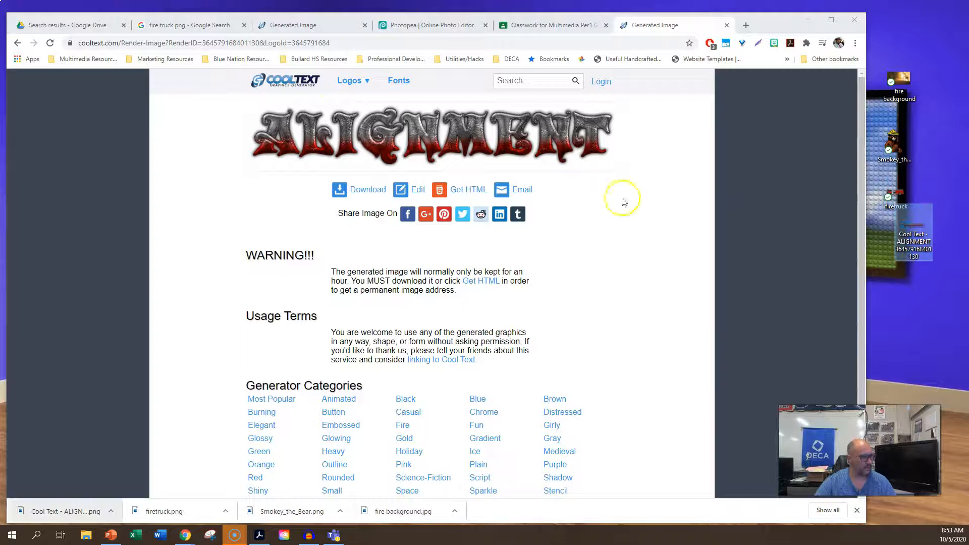
# Step: Switch to Photopea and place the ALIGNMENT title image at full size, roughly centred along the poster's upper edge
pyautogui.click(417, 25)
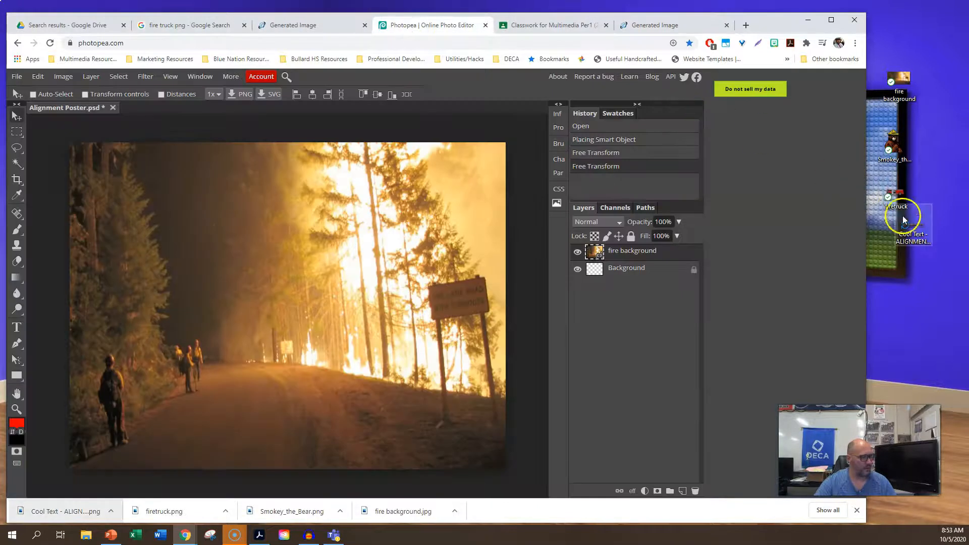
pyautogui.moveTo(913, 230); pyautogui.dragTo(421, 264)
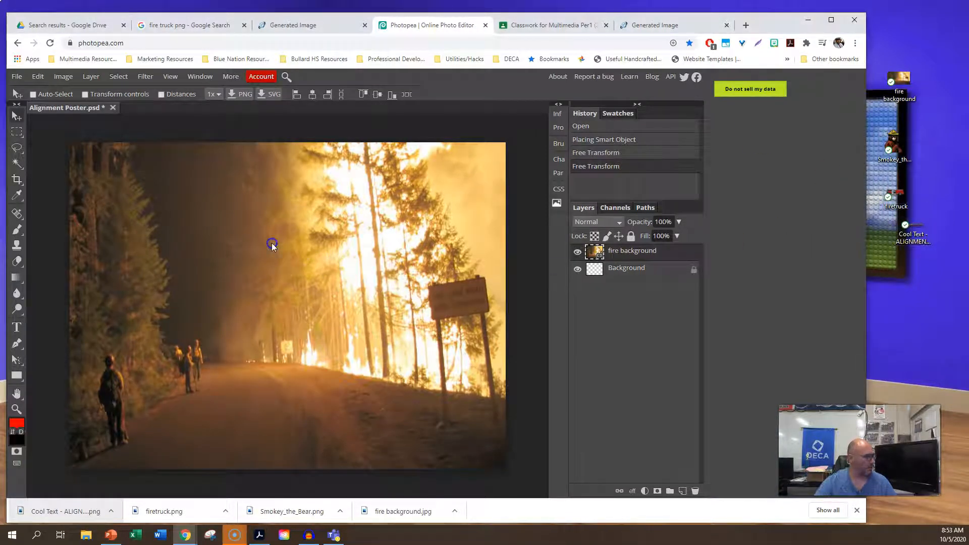
pyautogui.moveTo(261, 182); pyautogui.dragTo(274, 183)
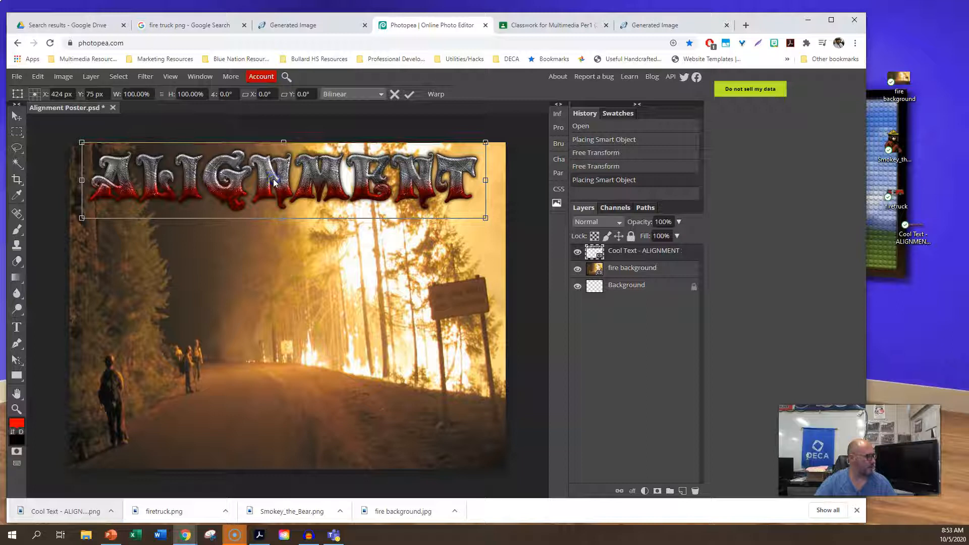
pyautogui.click(410, 95)
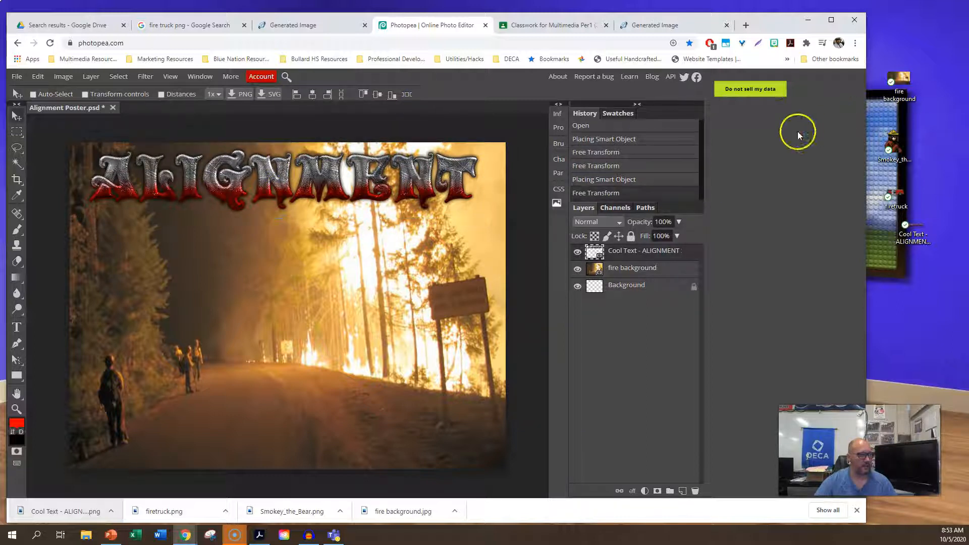
# Step: Place Smokey the Bear on the poster, scaled to about 27% width and 29% height, just below the title's left end
pyautogui.moveTo(891, 142); pyautogui.dragTo(359, 251)
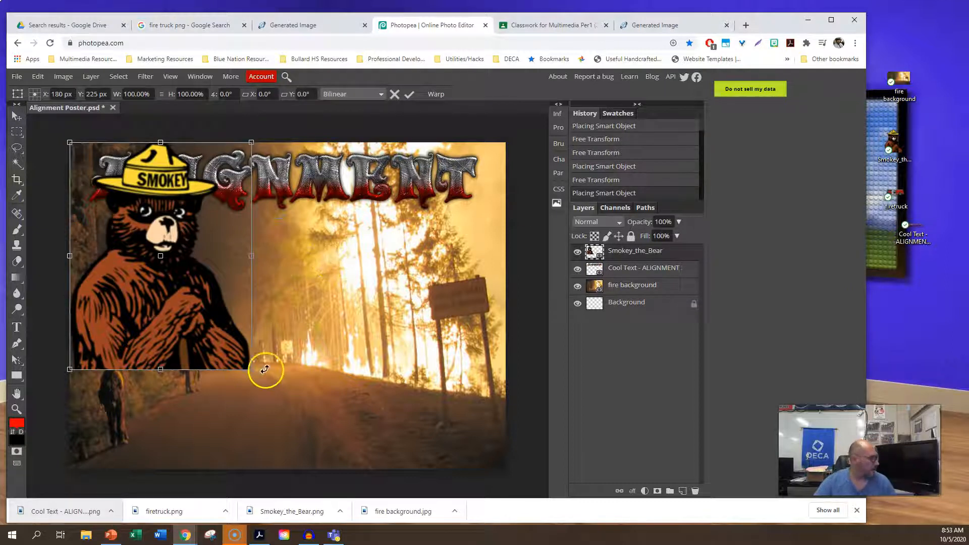
pyautogui.moveTo(251, 369); pyautogui.dragTo(92, 254)
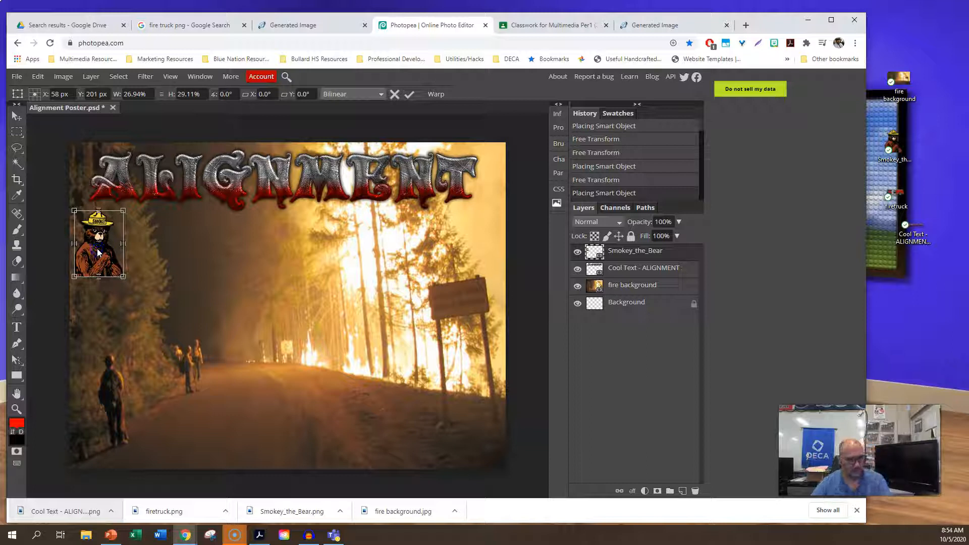
pyautogui.hotkey('ctrl', 'v')
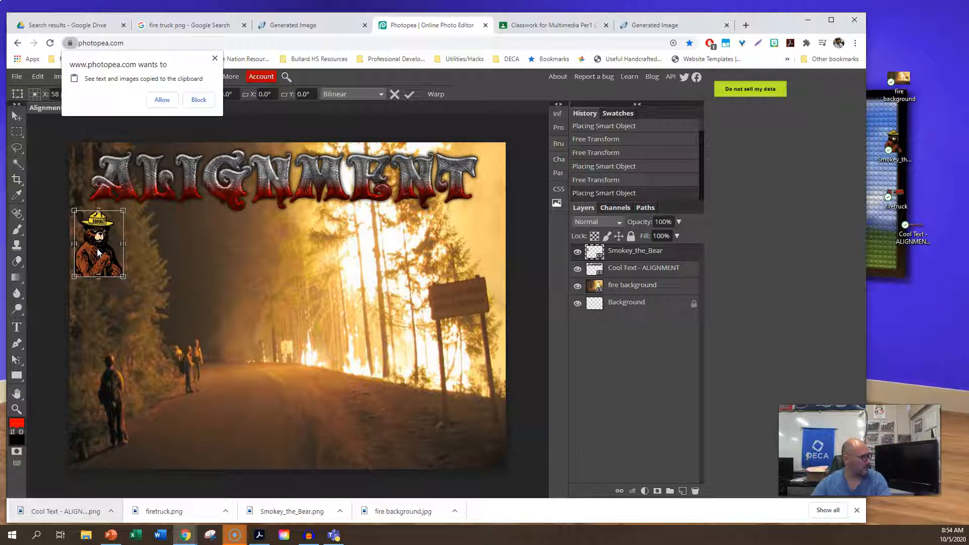
pyautogui.click(162, 100)
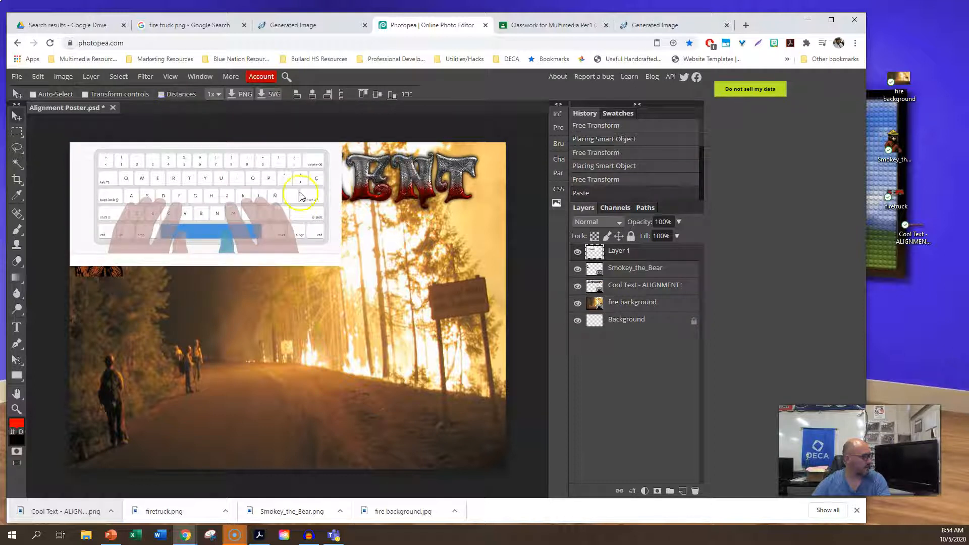
pyautogui.click(38, 76)
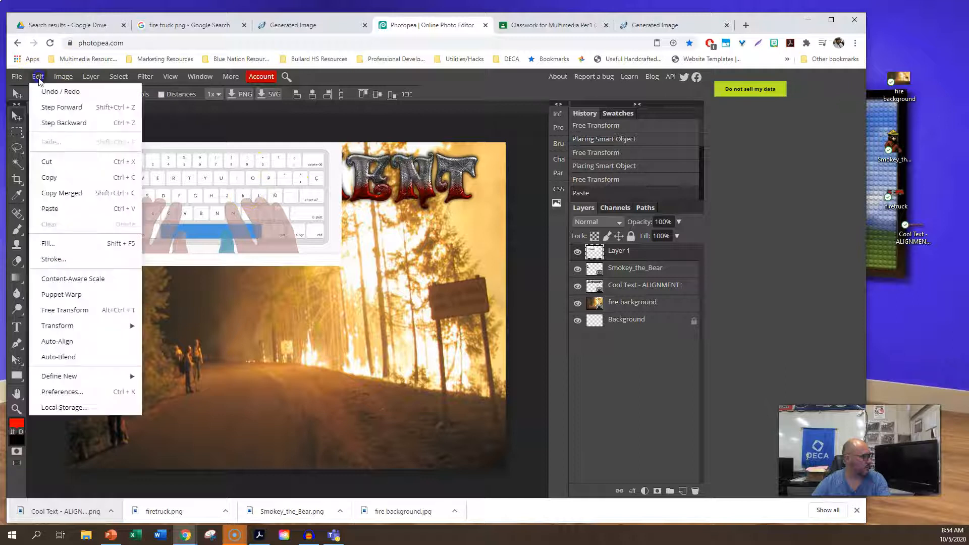
pyautogui.click(51, 92)
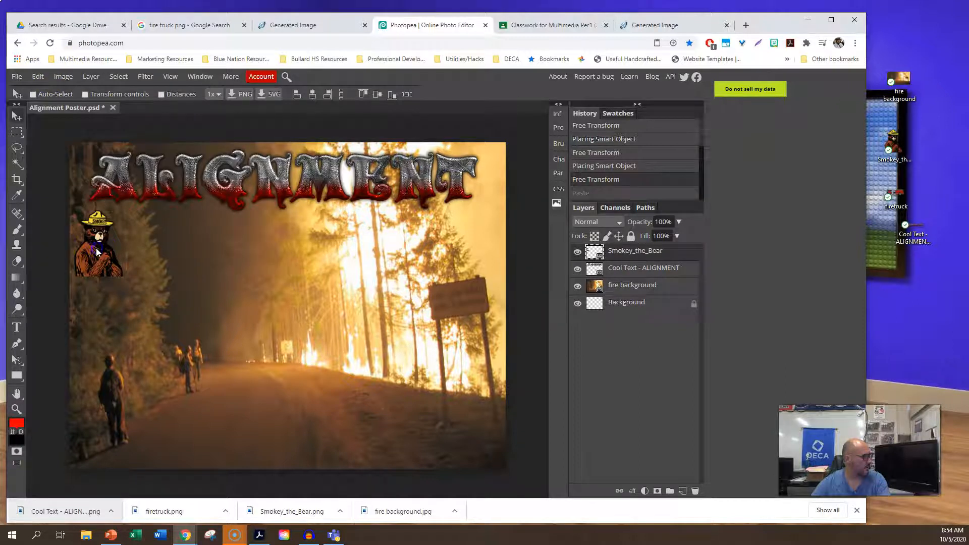
# Step: Place two more Smokey the Bear copies, scaled to about 35% and 36%, stacked below the first down to the canvas's lower edge
pyautogui.moveTo(891, 146); pyautogui.dragTo(167, 298)
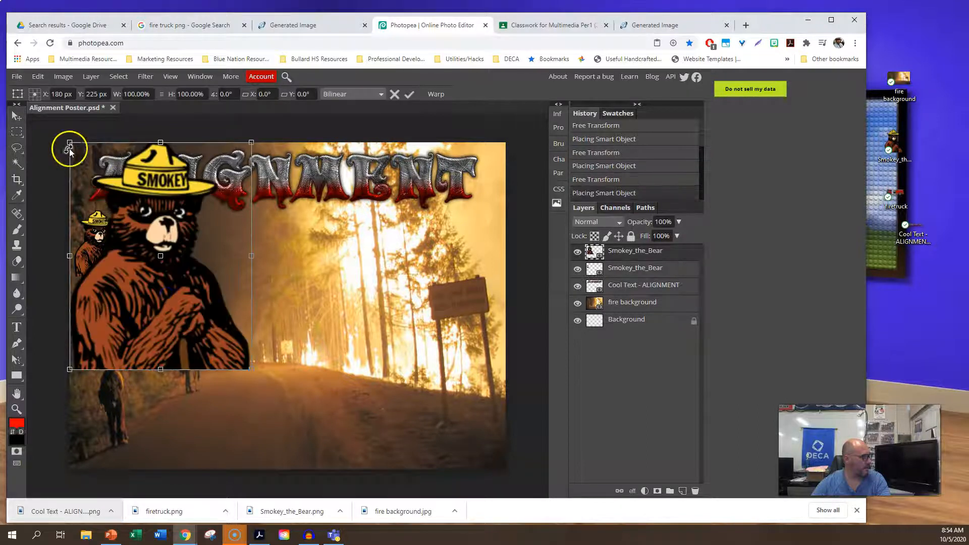
pyautogui.moveTo(70, 143); pyautogui.dragTo(96, 327)
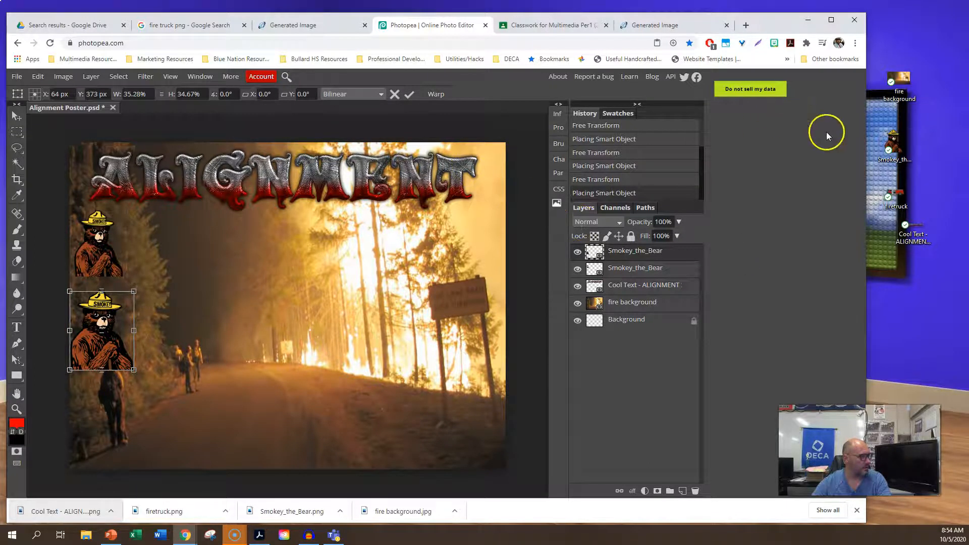
pyautogui.moveTo(885, 147); pyautogui.dragTo(284, 382)
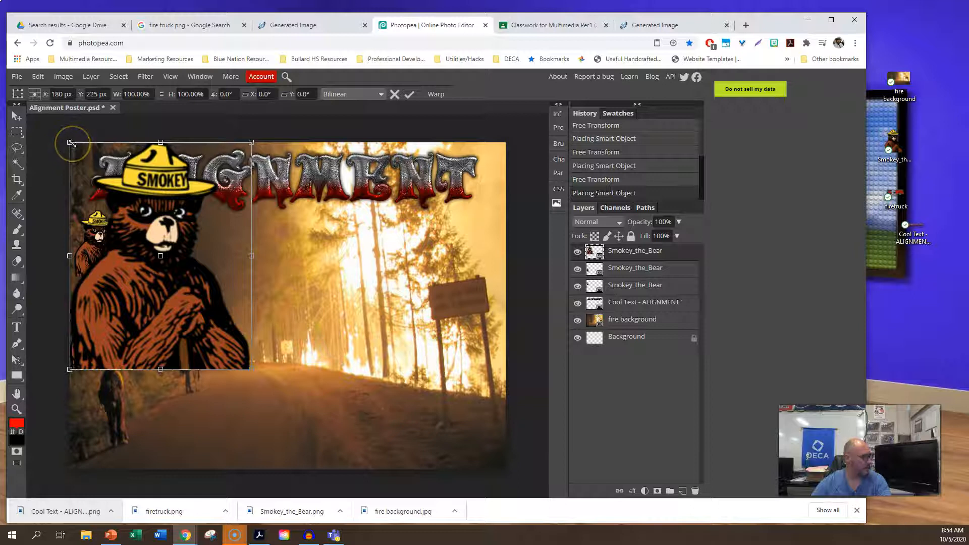
pyautogui.moveTo(70, 143); pyautogui.dragTo(93, 429)
pyautogui.moveTo(91, 240); pyautogui.dragTo(112, 242)
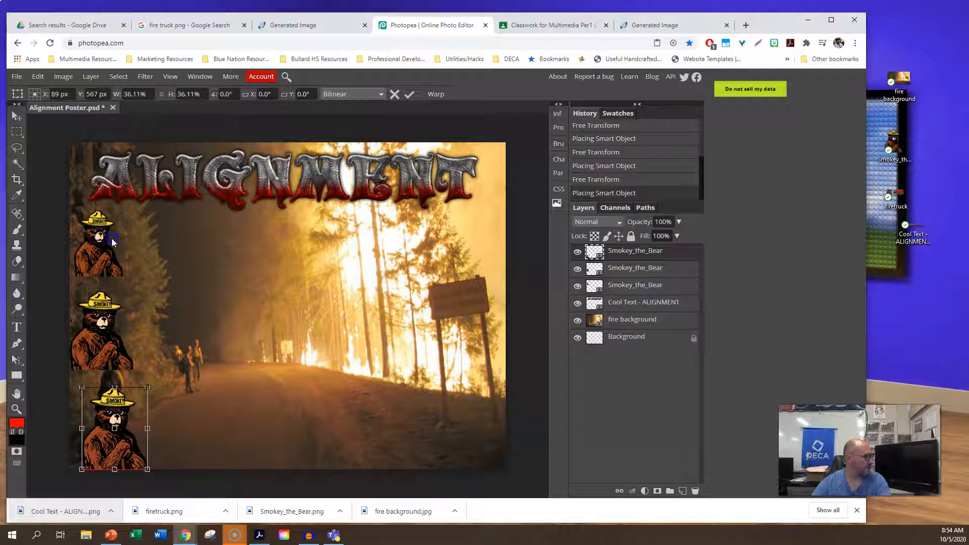
pyautogui.click(409, 95)
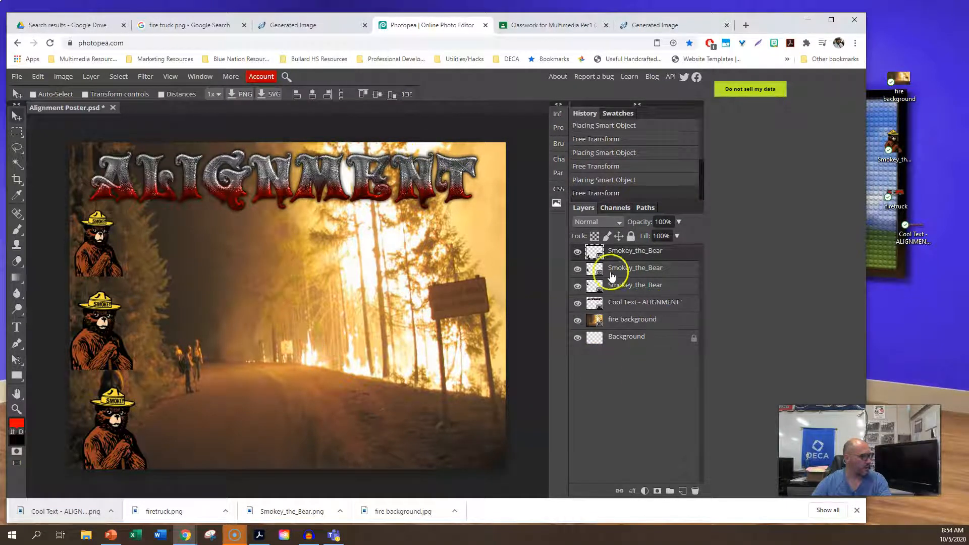
# Step: Move the middle and upper Smokey the Bear copies right to line up with the lowest one under the title's letter A
pyautogui.click(635, 270)
pyautogui.moveTo(98, 331); pyautogui.dragTo(116, 333)
pyautogui.click(631, 284)
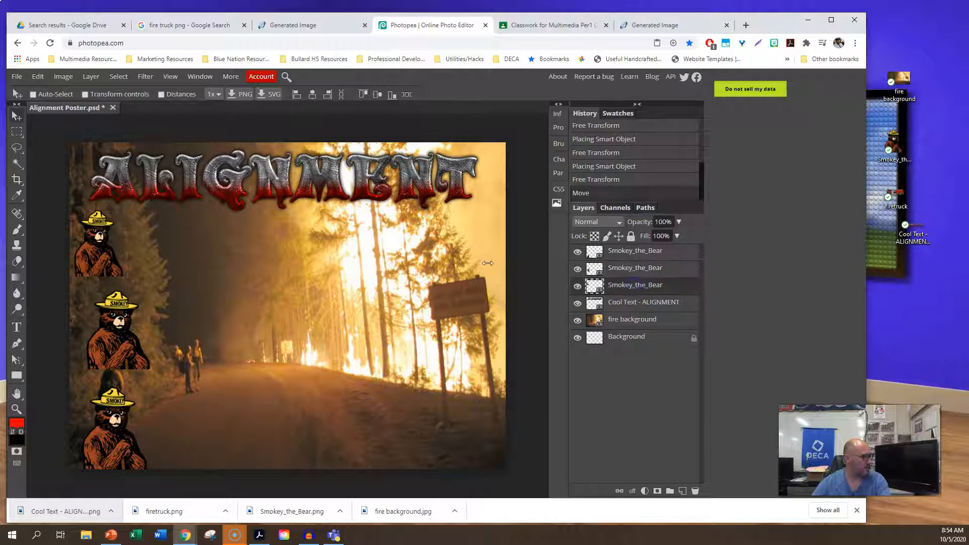
pyautogui.moveTo(99, 244); pyautogui.dragTo(121, 242)
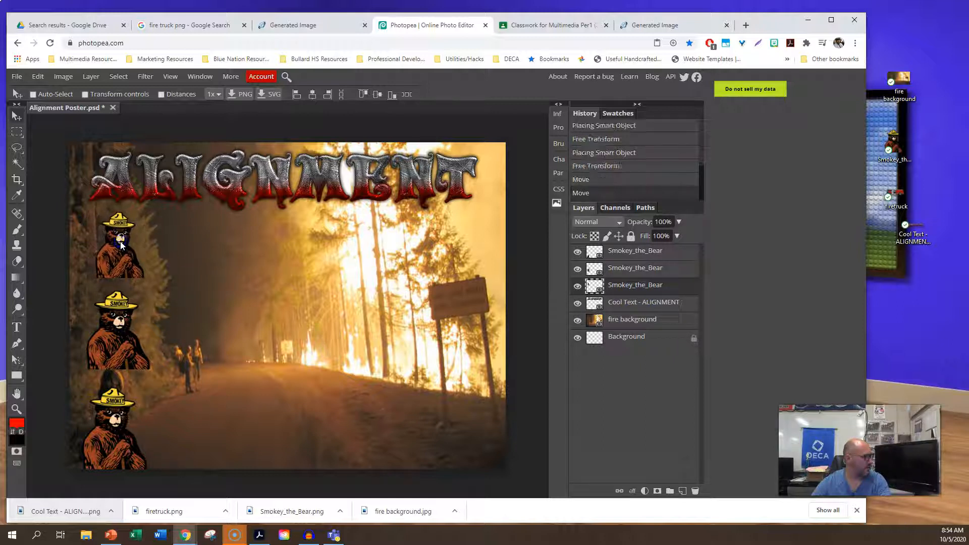
pyautogui.click(120, 191)
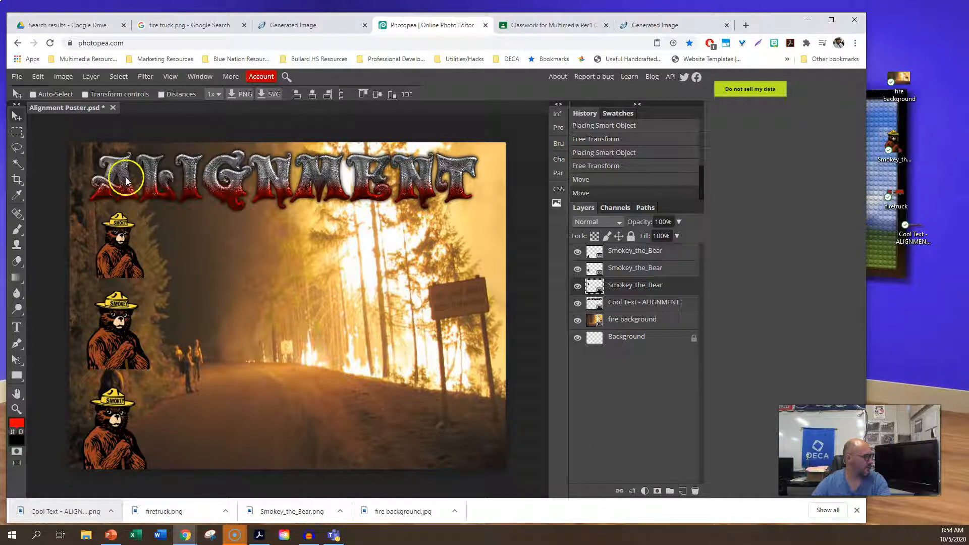
pyautogui.click(129, 390)
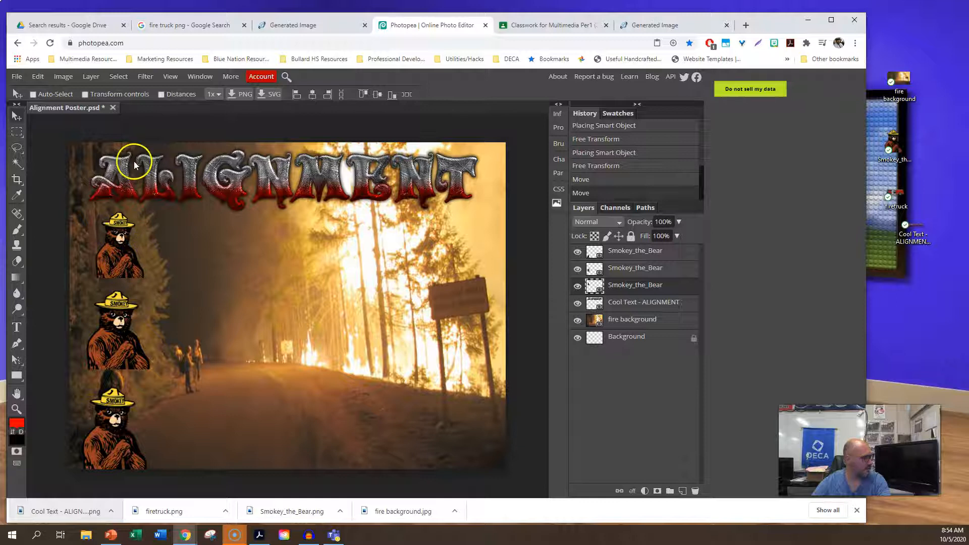
# Step: Place the firetruck image, scaled to about 26.5% width and 25% height, in the poster's lower-right corner
pyautogui.moveTo(894, 197); pyautogui.dragTo(483, 242)
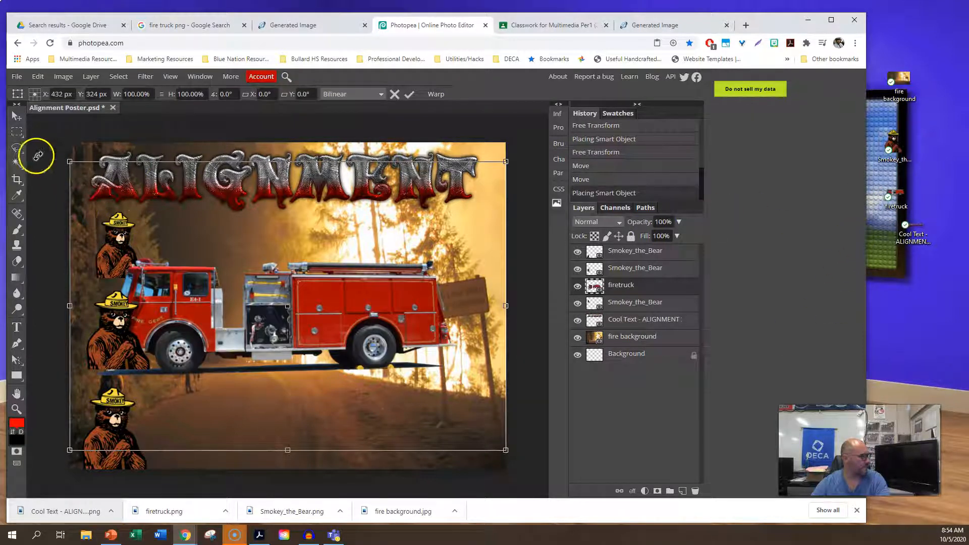
pyautogui.moveTo(69, 162); pyautogui.dragTo(390, 378)
pyautogui.moveTo(472, 423); pyautogui.dragTo(467, 452)
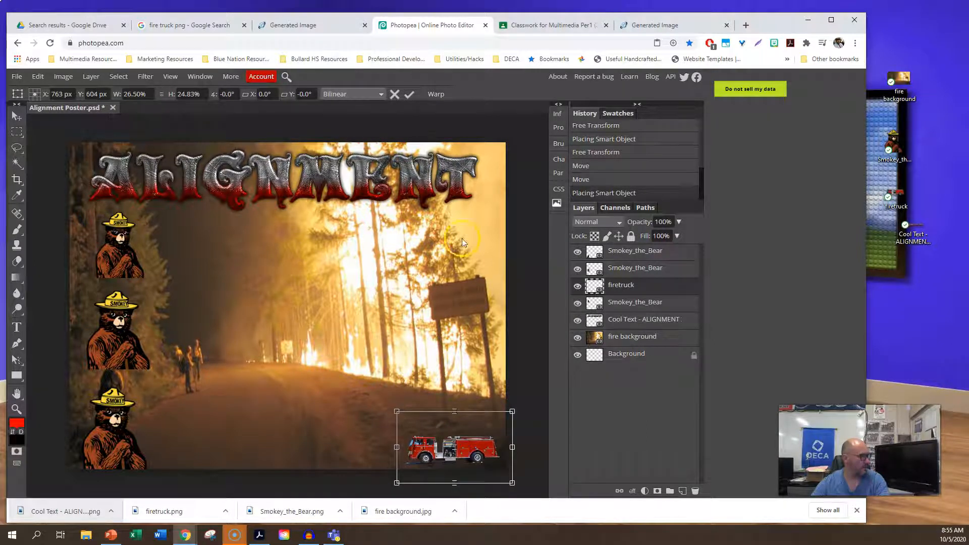
# Step: Place a second firetruck image scaled to about 26.7%, above the lower-right firetruck and over the base of the wooden sign
pyautogui.click(413, 94)
pyautogui.moveTo(896, 195); pyautogui.dragTo(426, 306)
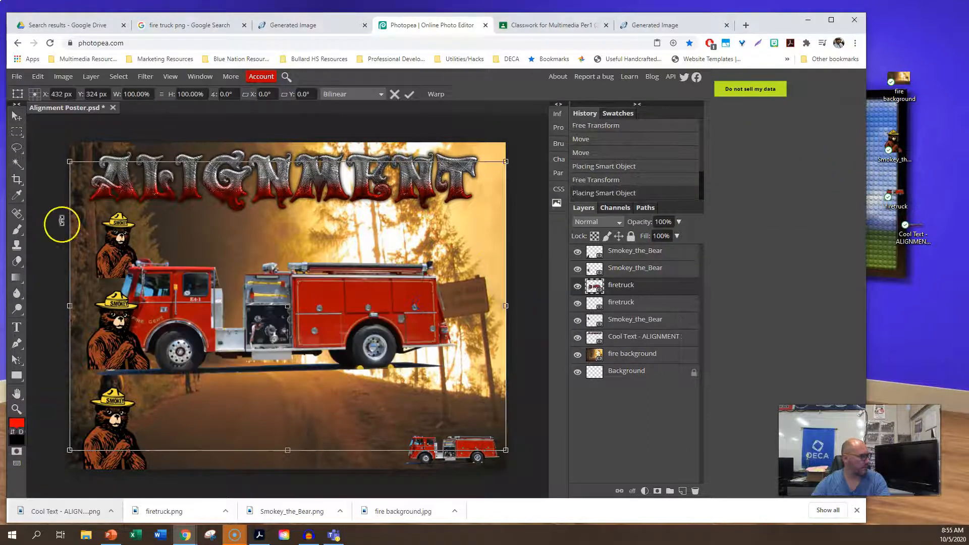
pyautogui.moveTo(69, 162); pyautogui.dragTo(389, 304)
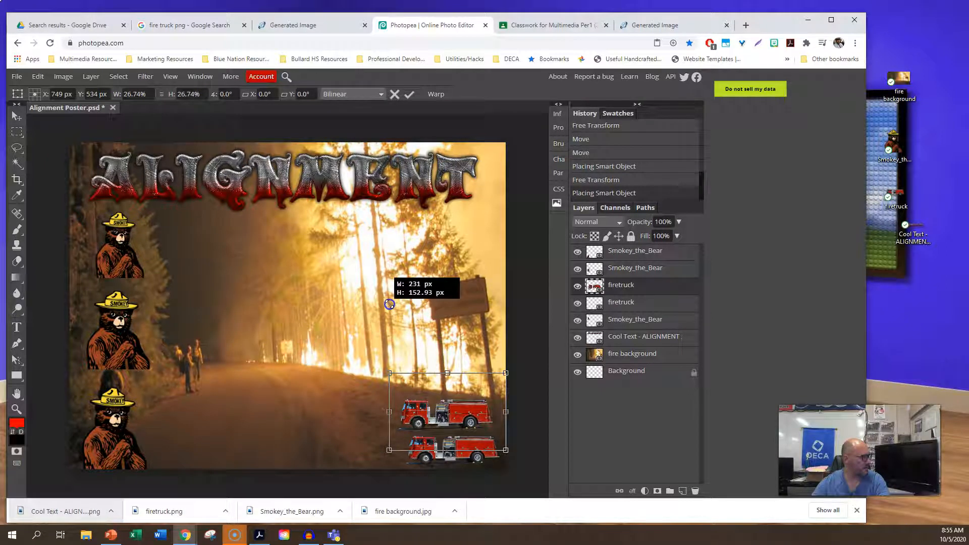
pyautogui.click(395, 393)
pyautogui.moveTo(439, 411); pyautogui.dragTo(445, 348)
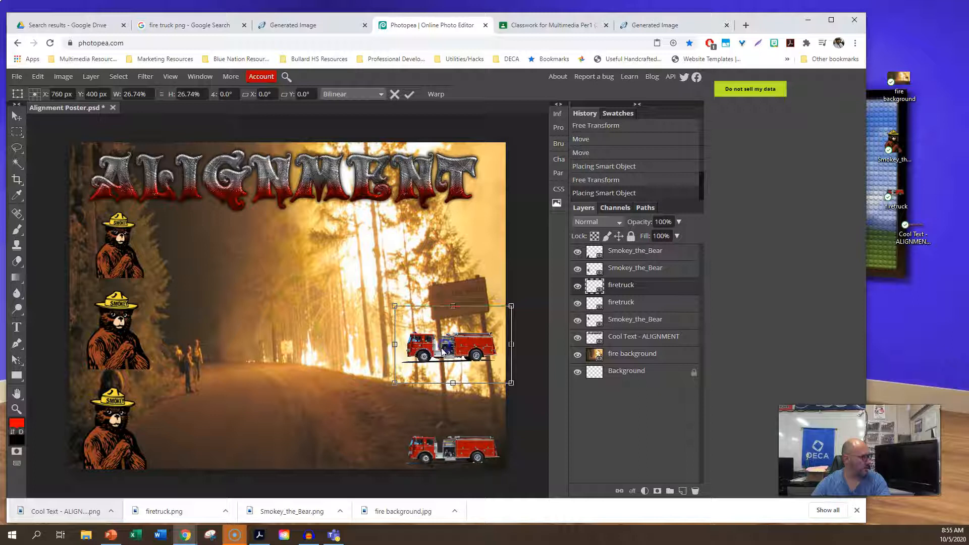
pyautogui.click(409, 94)
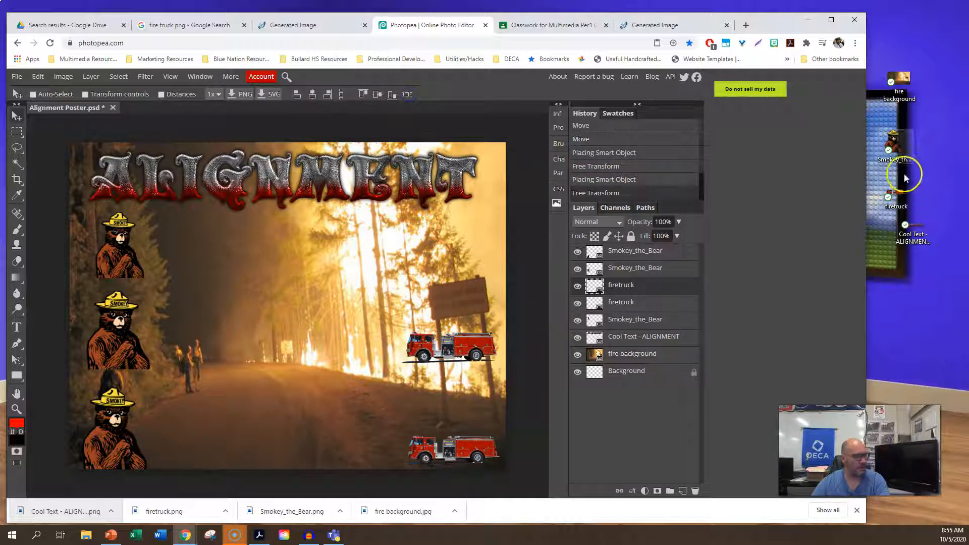
# Step: Place a third firetruck image scaled to about 29.5%, above the wooden sign and below the title's right end
pyautogui.moveTo(910, 173); pyautogui.dragTo(388, 238)
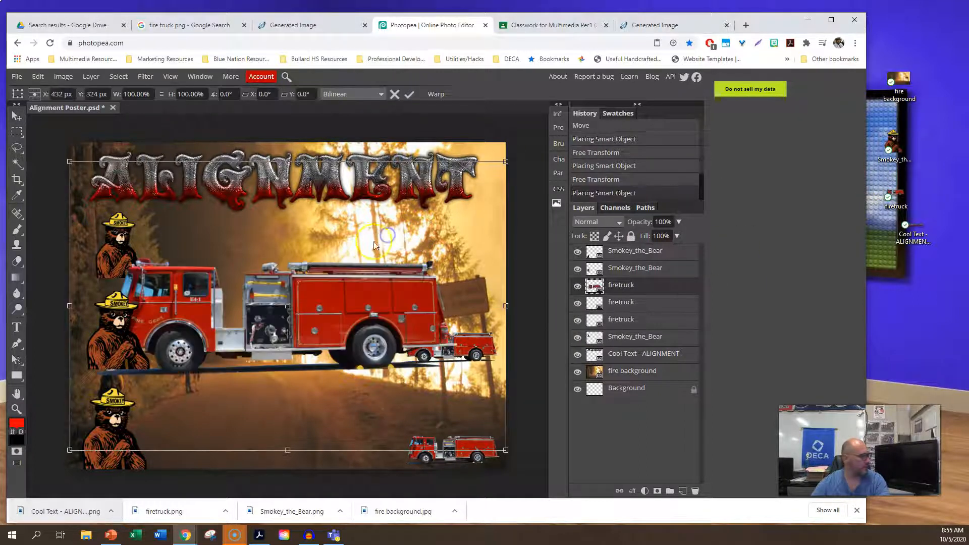
pyautogui.moveTo(70, 160); pyautogui.dragTo(377, 281)
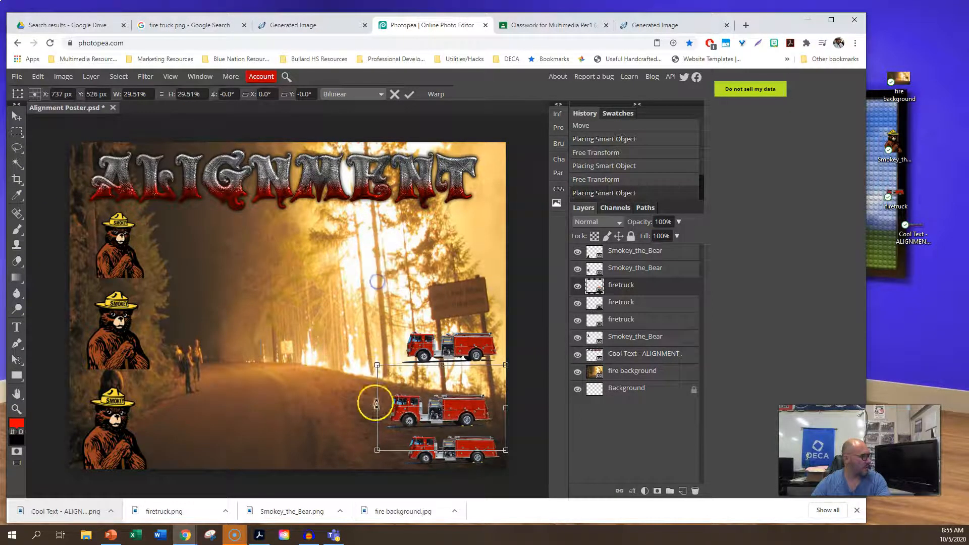
pyautogui.moveTo(418, 407); pyautogui.dragTo(430, 256)
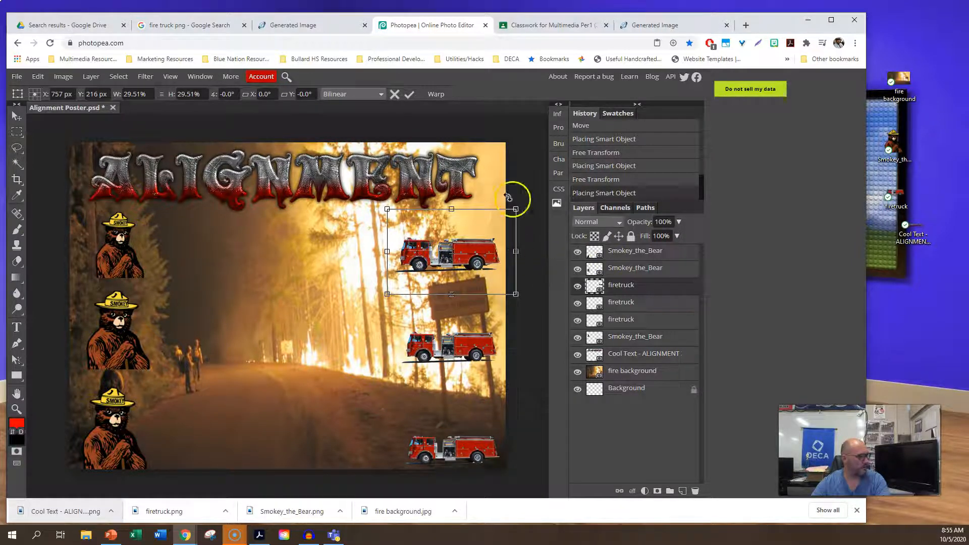
pyautogui.click(410, 95)
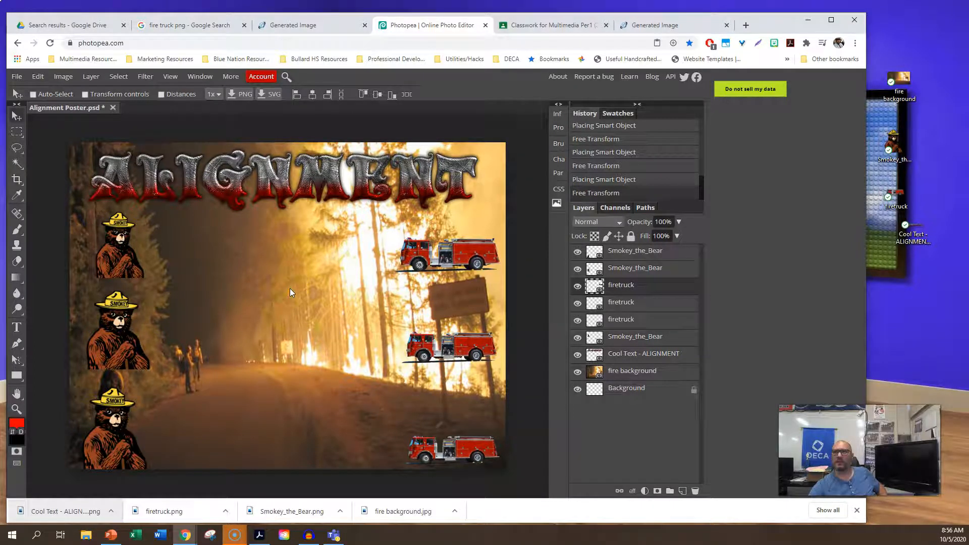
# Step: Export the poster as a JPG at 864 by 648 px with 70% quality
pyautogui.click(18, 79)
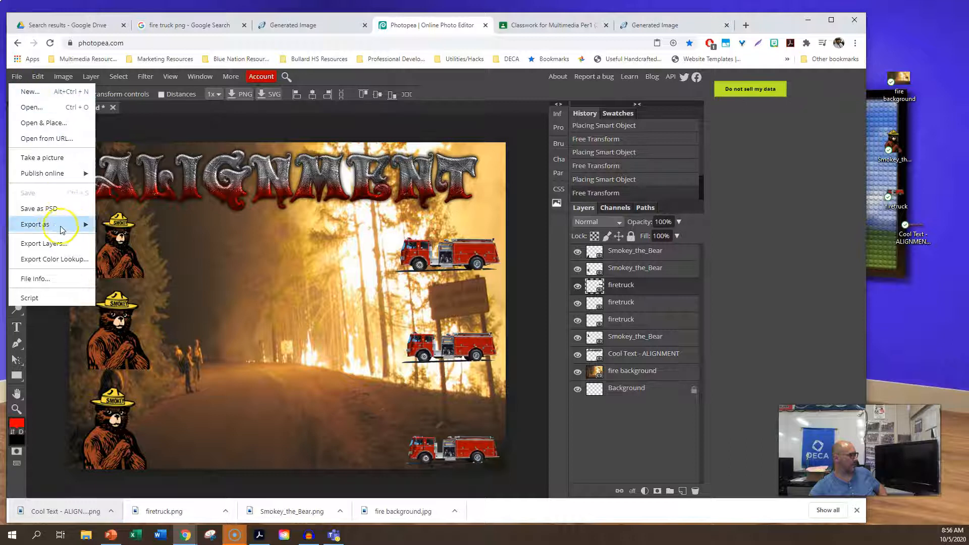
pyautogui.moveTo(76, 224)
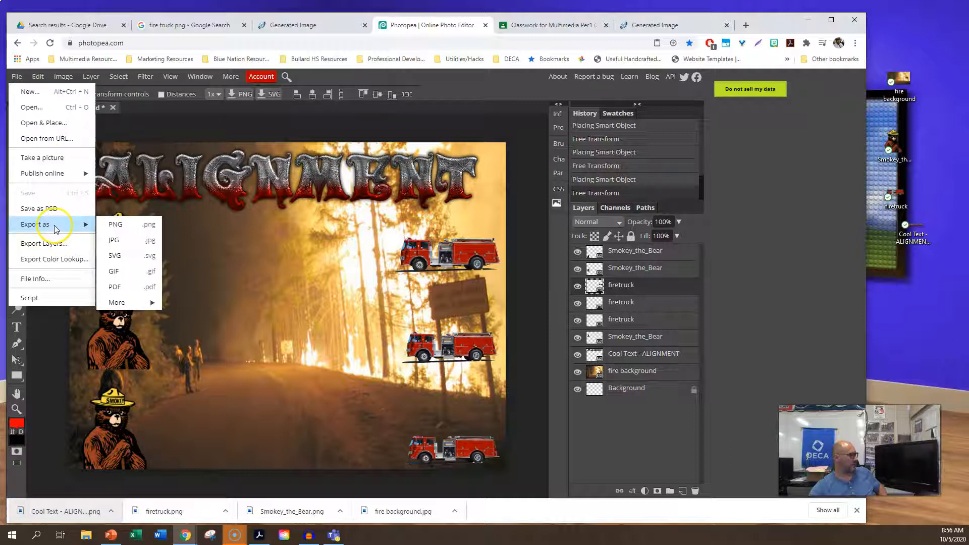
pyautogui.click(115, 240)
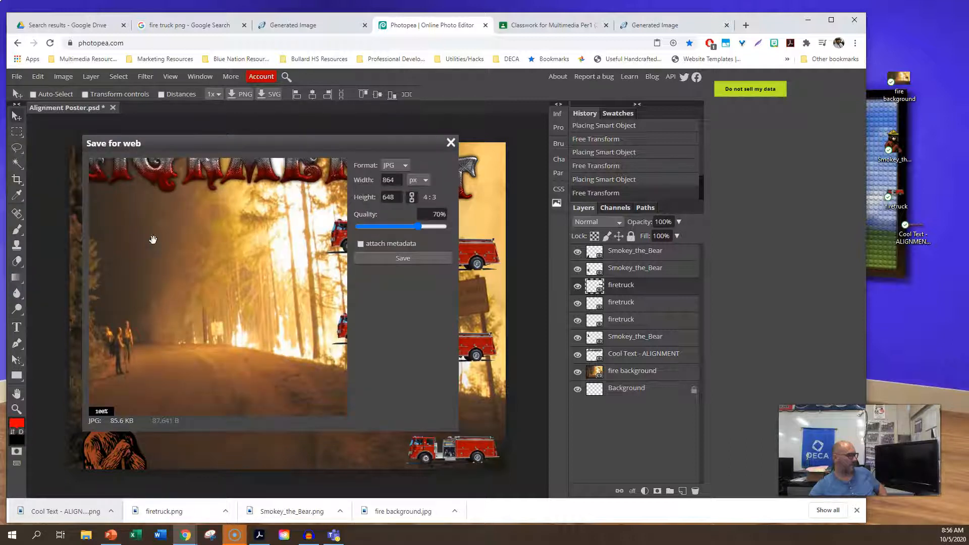
pyautogui.click(403, 259)
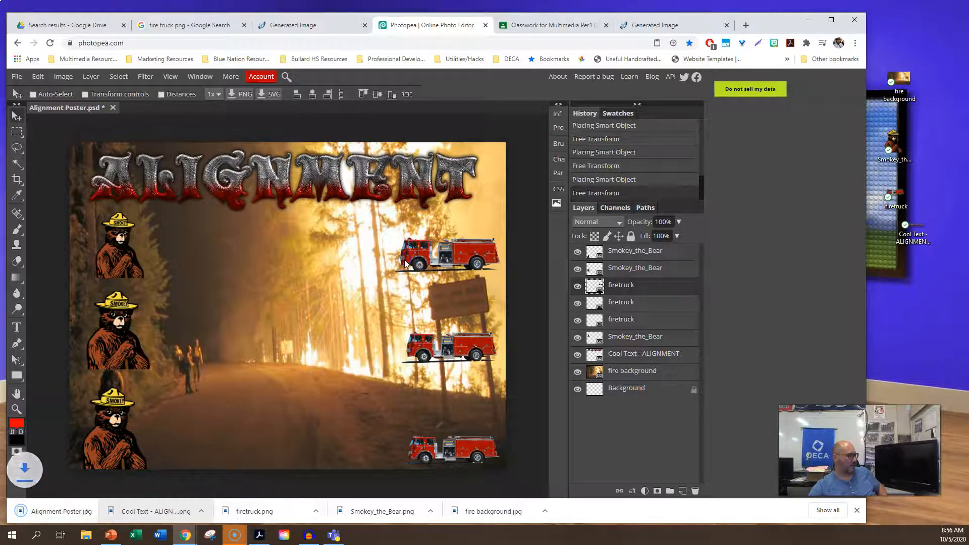
# Step: Open the exported Alignment Poster.jpg in a maximized photo viewer to check the alignment, and close the viewer
pyautogui.click(64, 512)
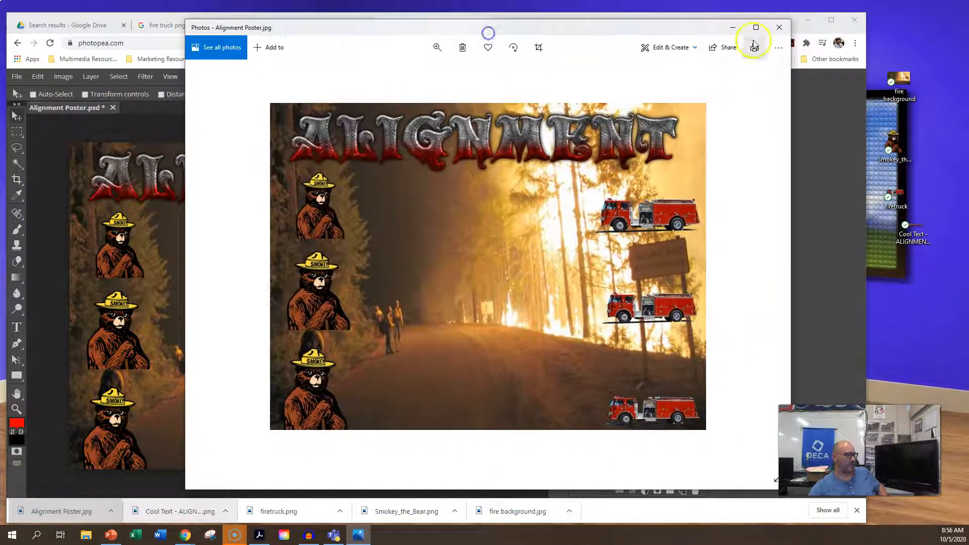
pyautogui.click(761, 30)
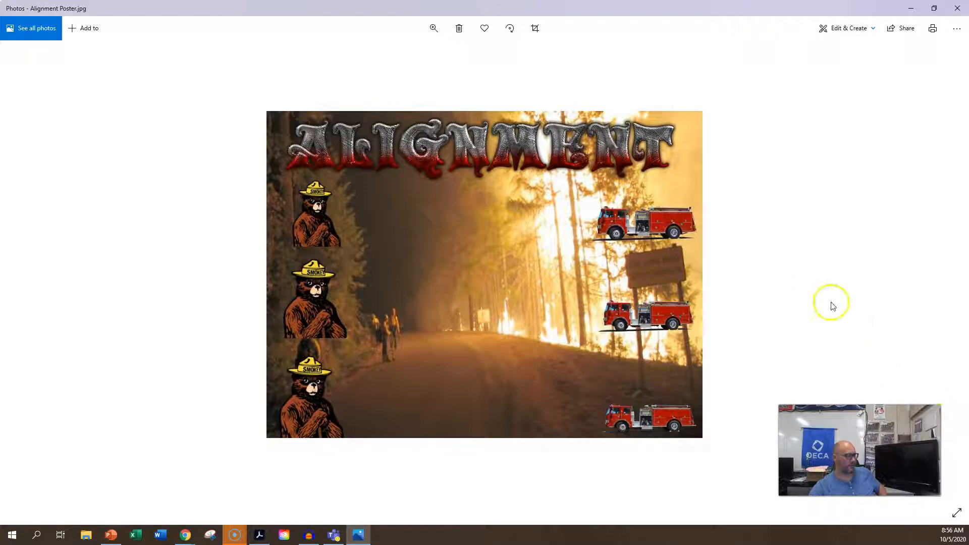
pyautogui.click(958, 11)
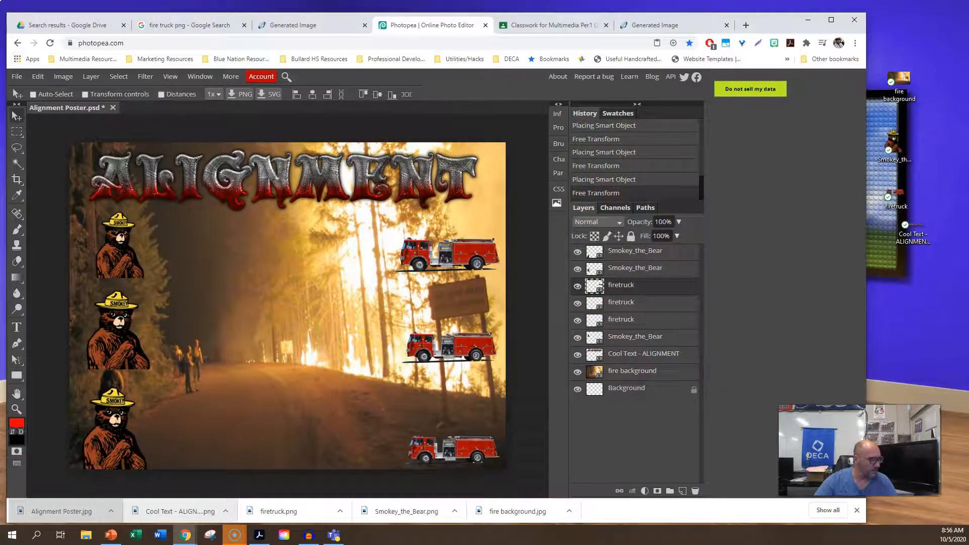
pyautogui.click(768, 444)
pyautogui.click(235, 535)
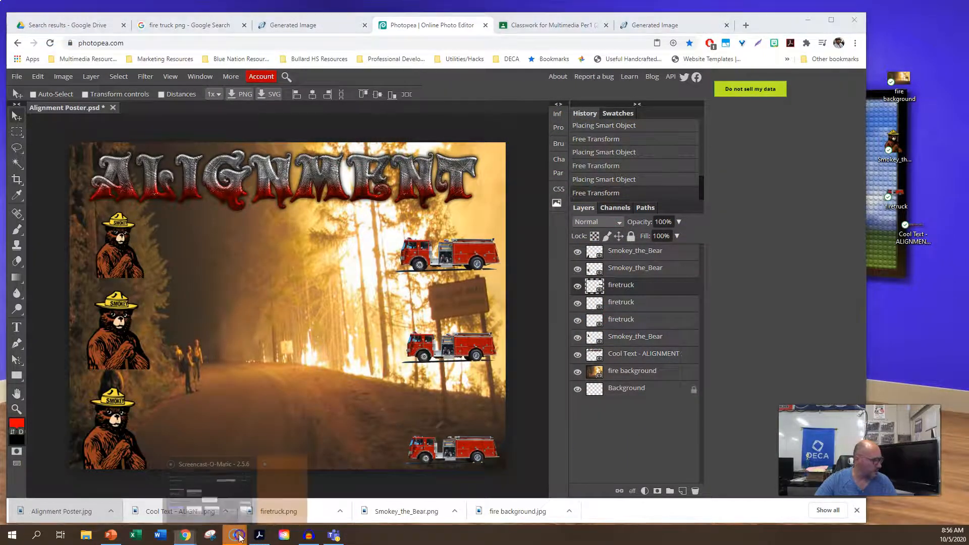